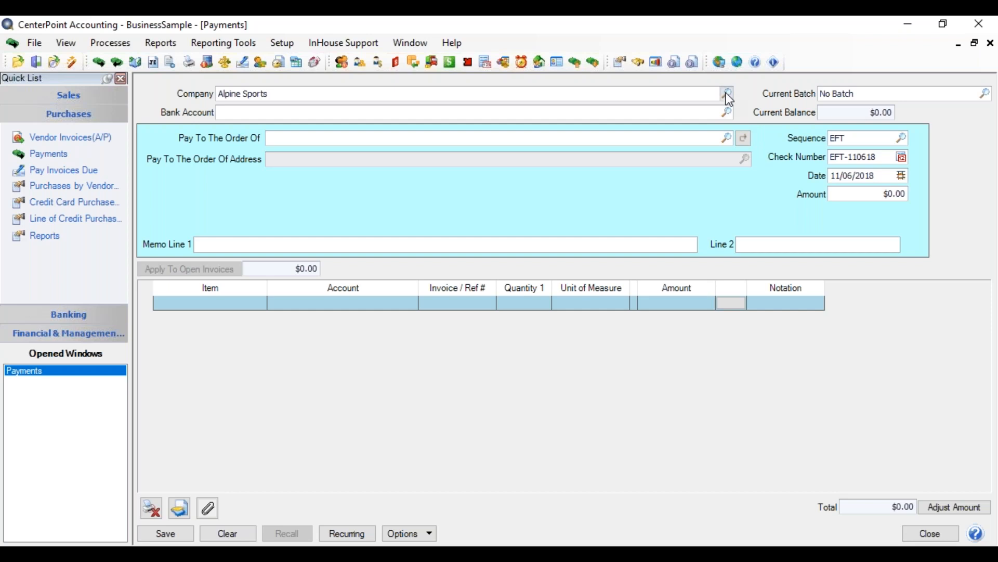
Select Alpine Sports as the company for the payment from the company lookup
left_click(728, 94)
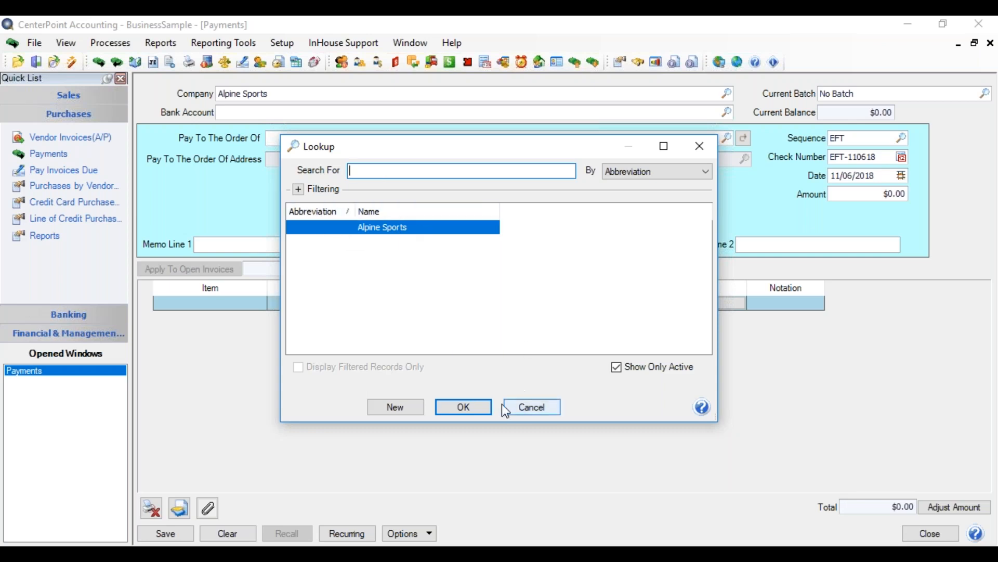
left_click(465, 408)
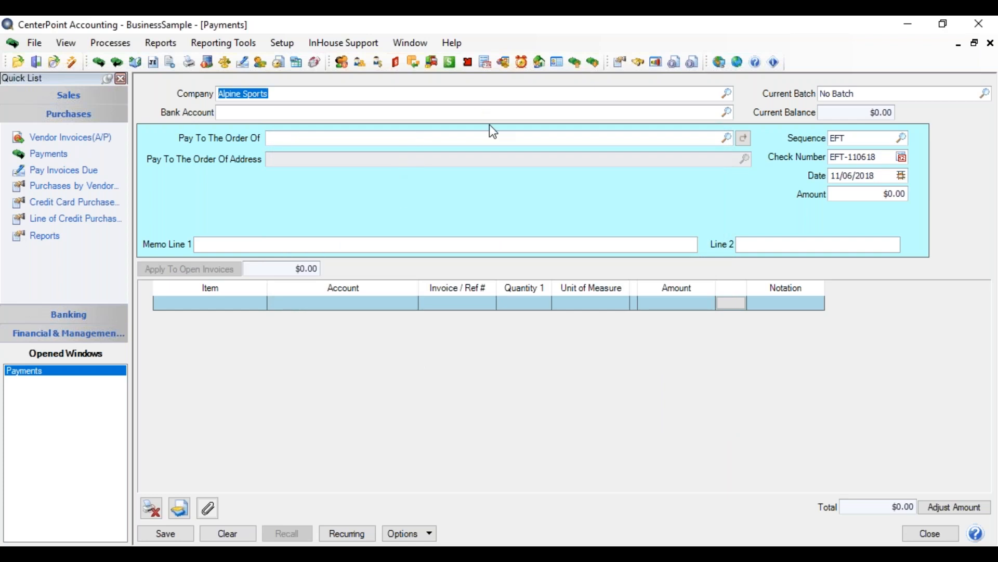
key("Tab")
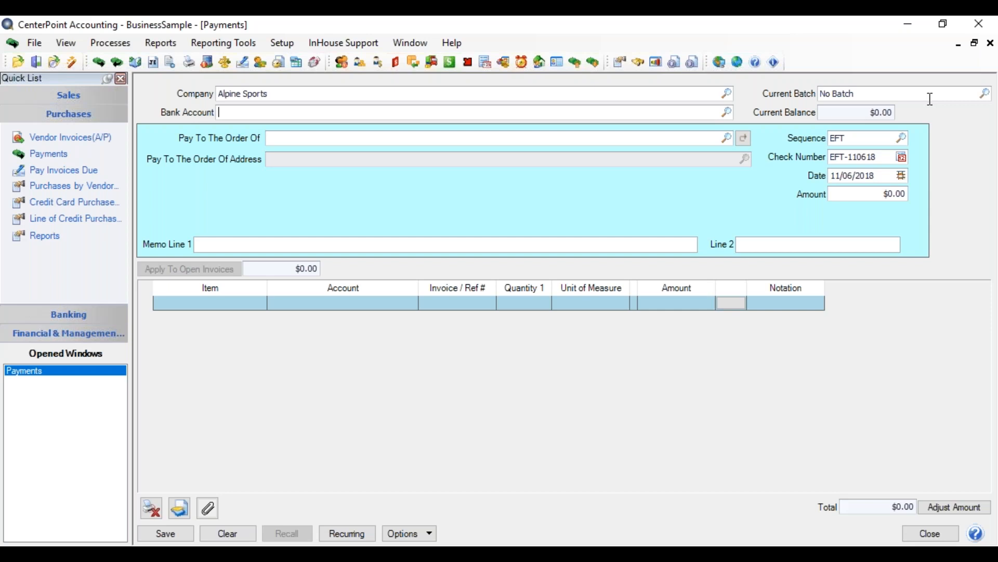
left_click(889, 93)
right_click(890, 94)
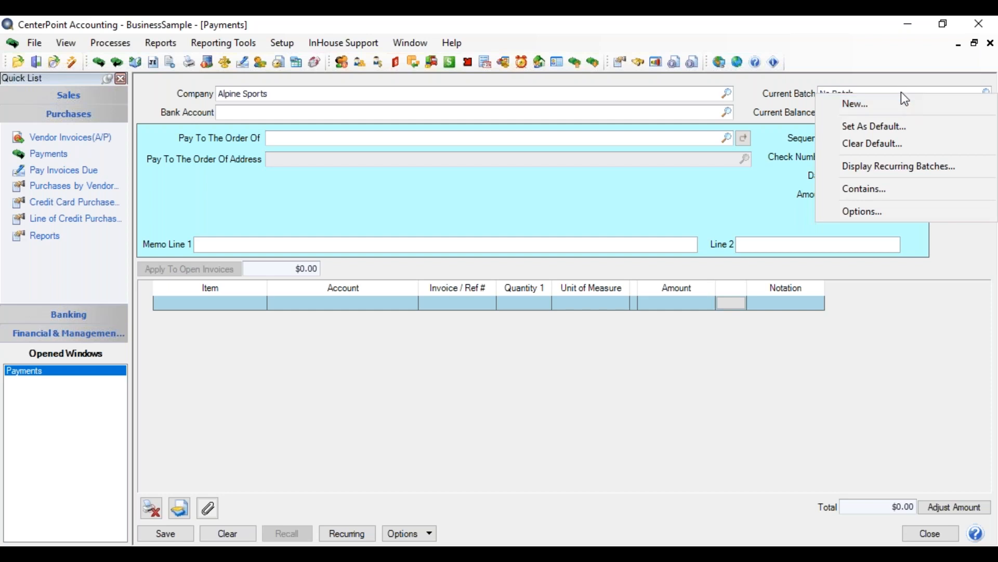
left_click(897, 93)
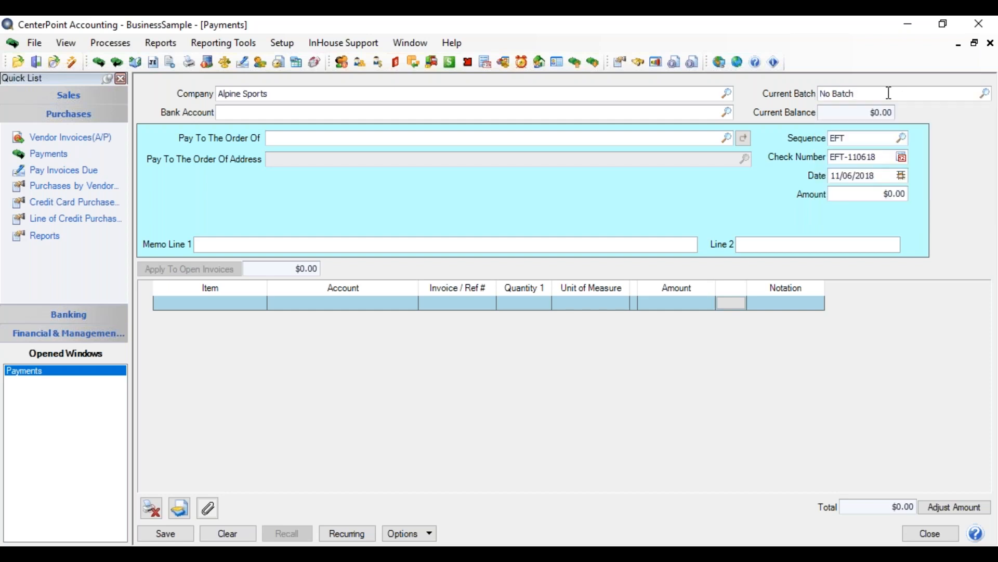
Set the payment's bank account to Cash in Bank - Checking
key("Tab")
type("cash")
key("Tab")
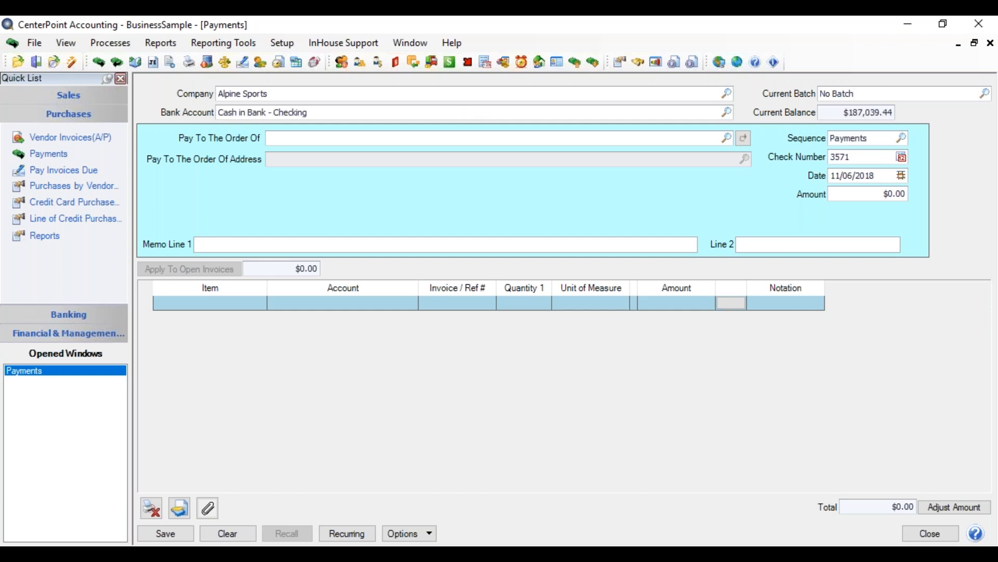
View the account record behind the selected bank account and close it without saving
right_click(360, 110)
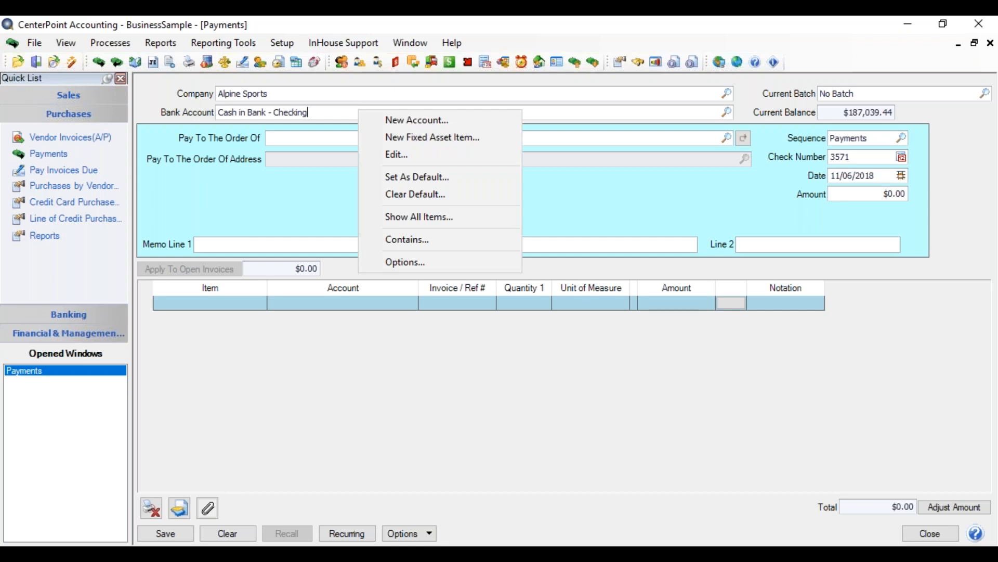
left_click(399, 156)
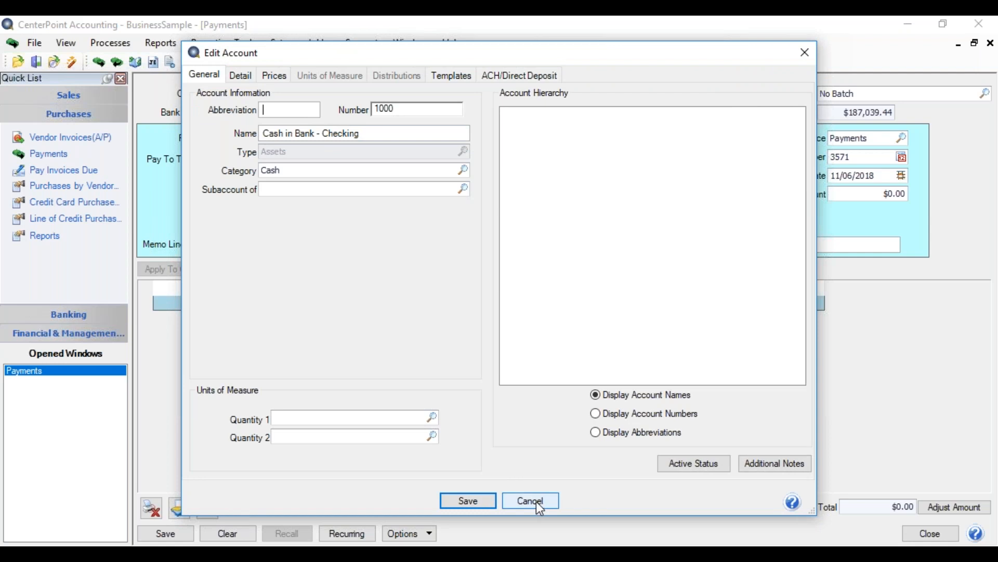
left_click(537, 500)
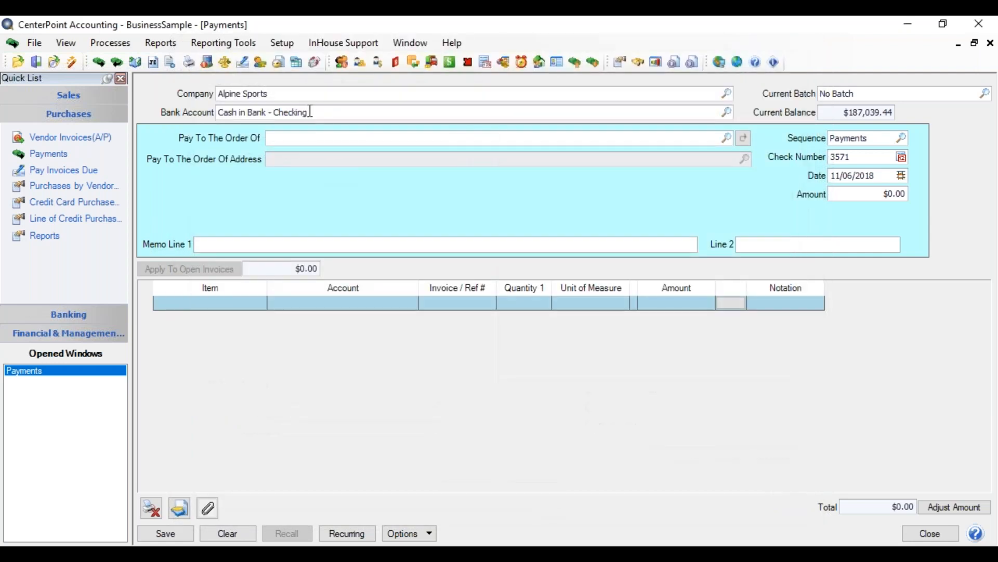
Set Cash in Bank - Checking as the default bank account and reopen the Payments screen
right_click(309, 111)
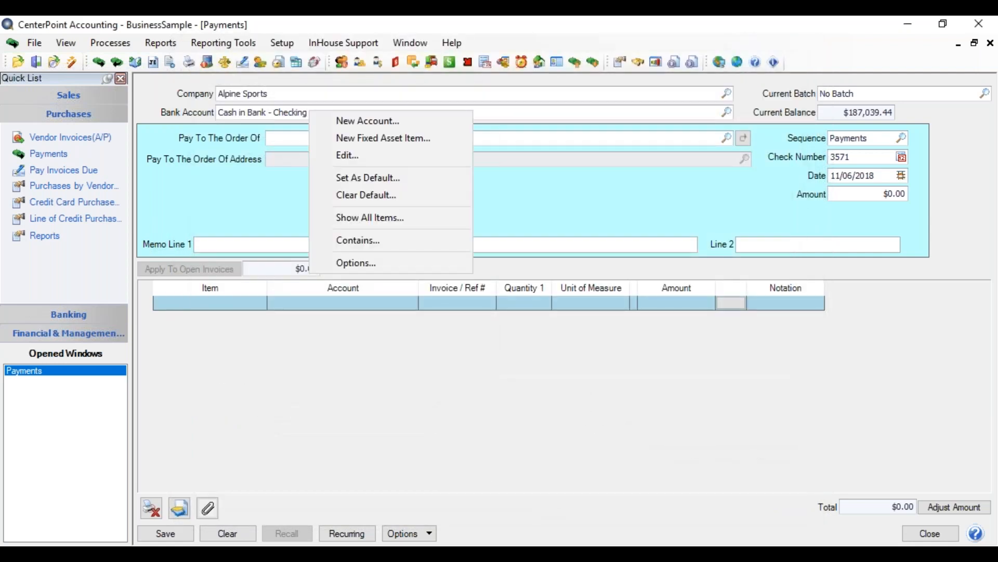
left_click(340, 180)
right_click(321, 109)
left_click(364, 174)
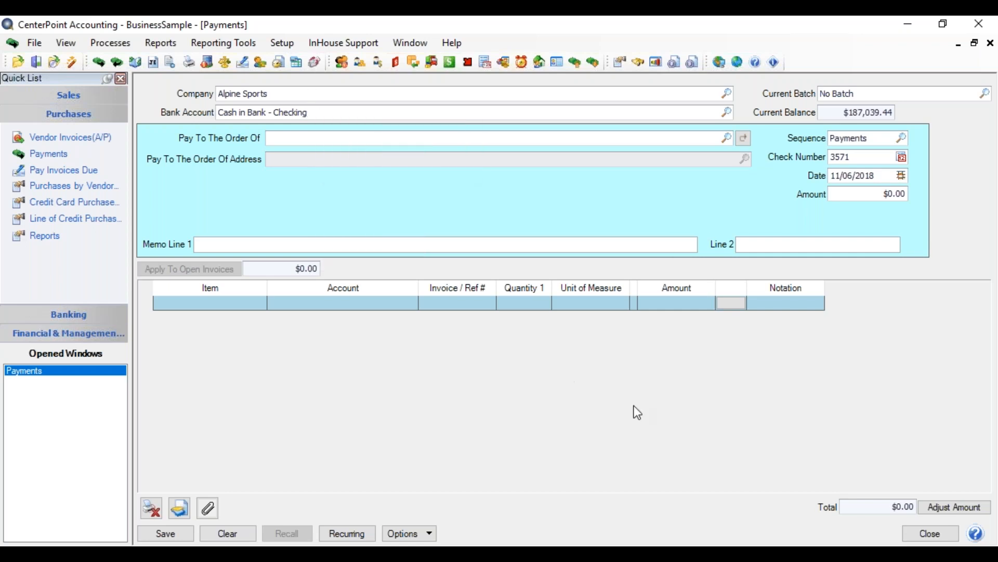
left_click(944, 534)
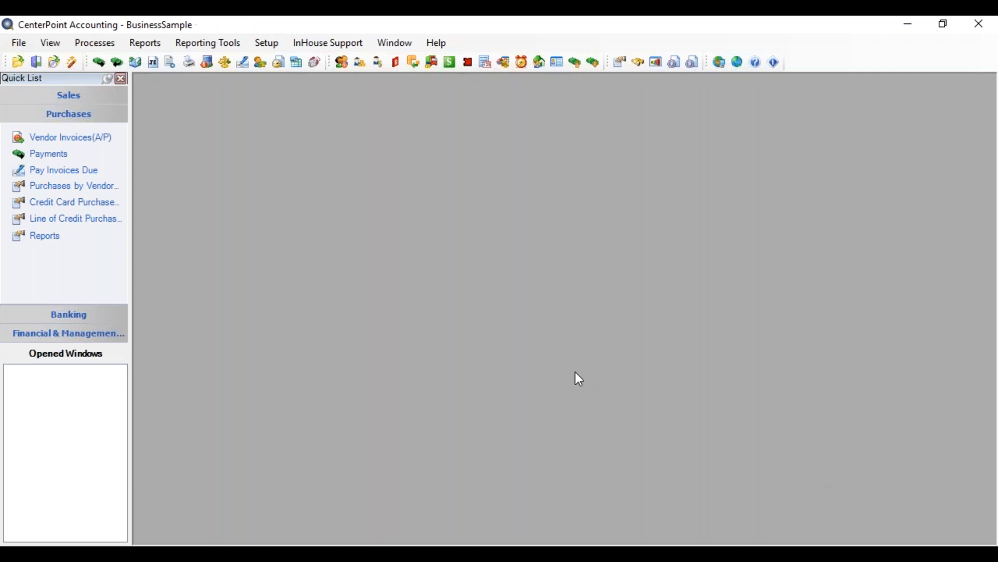
left_click(52, 155)
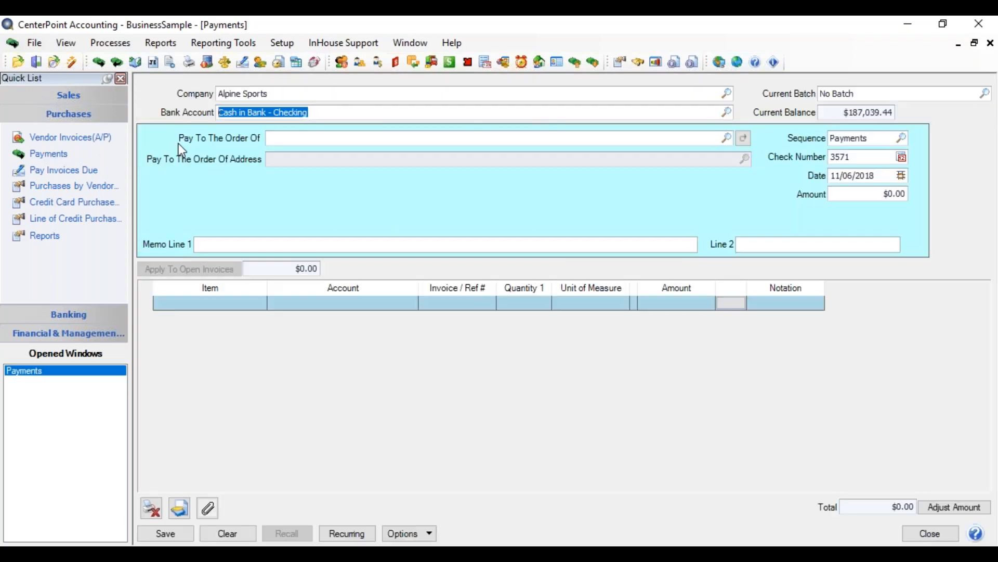
View the blank form for adding a new name from the payee lookup and cancel it
left_click(330, 112)
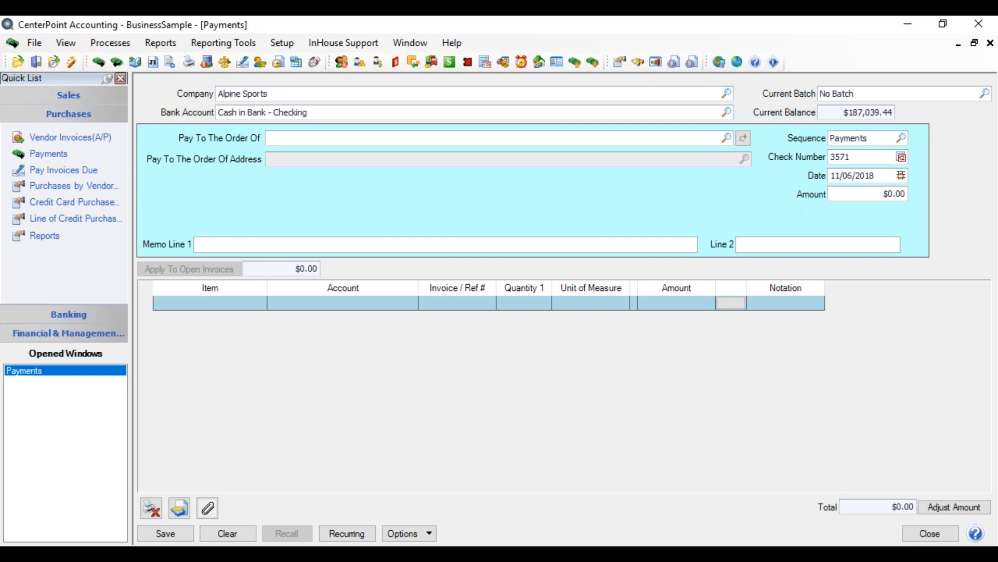
key("Tab")
left_click(728, 141)
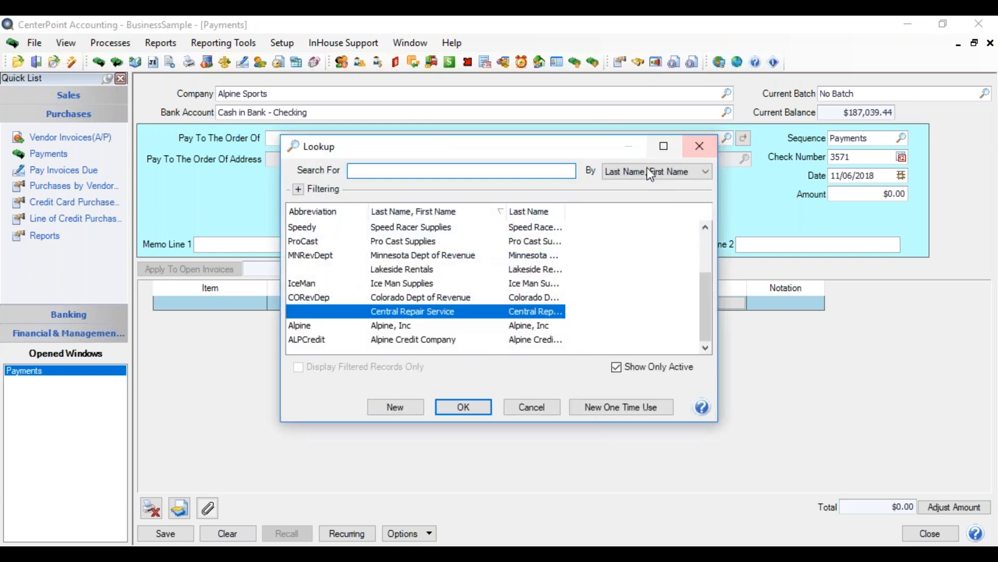
left_click(397, 409)
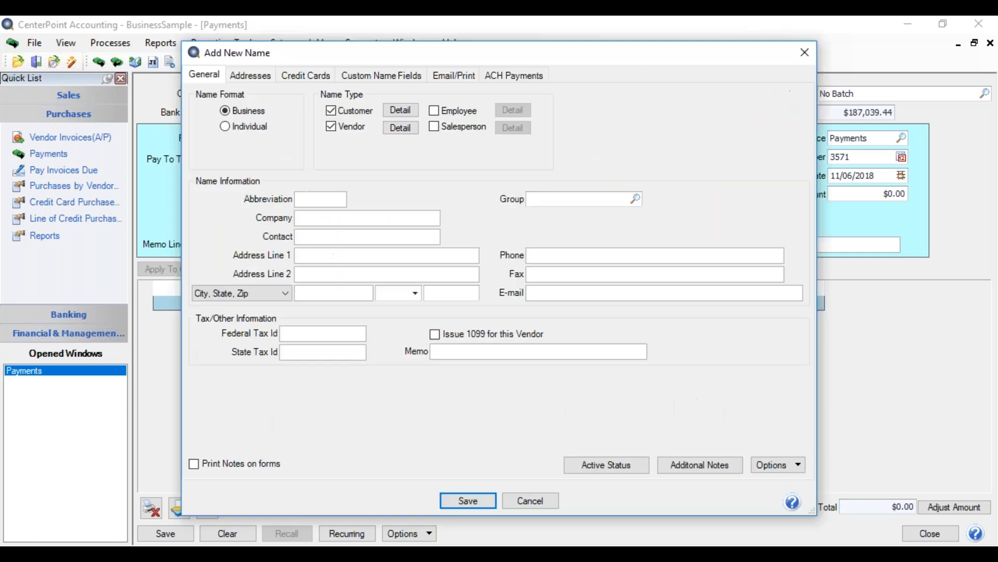
left_click(522, 501)
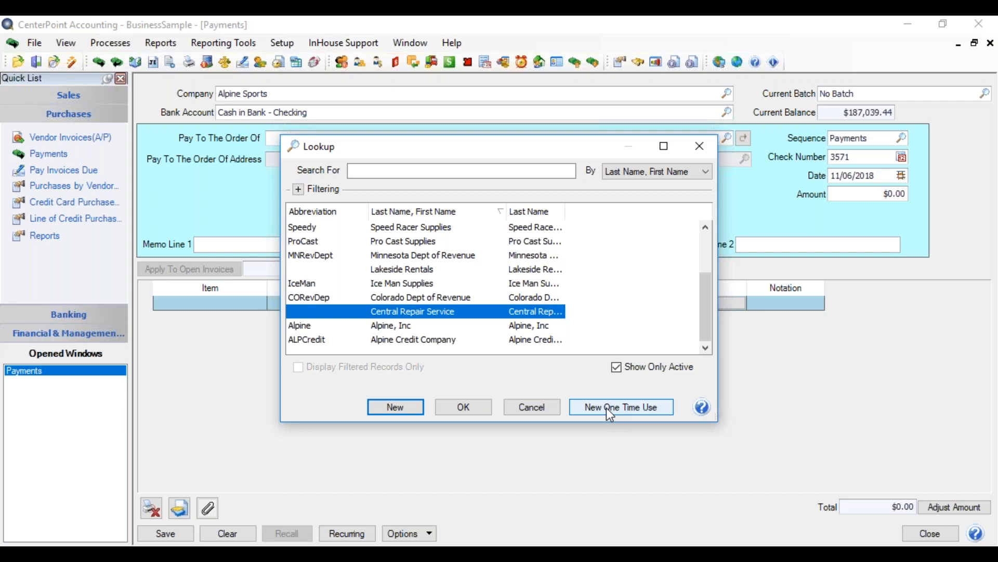
View the New One Time Use Name form from the payee lookup and cancel it
left_click(625, 405)
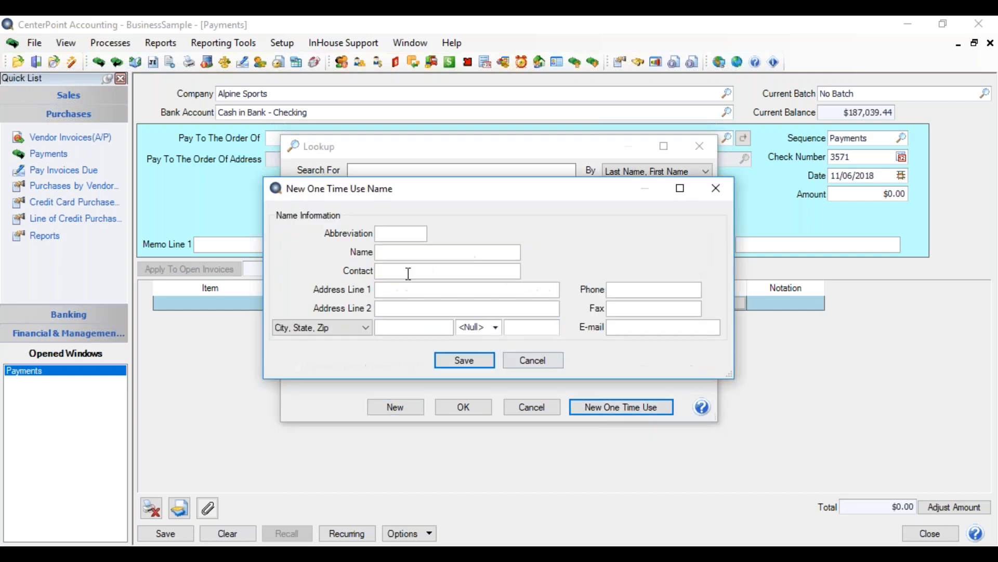
left_click(393, 252)
left_click(531, 360)
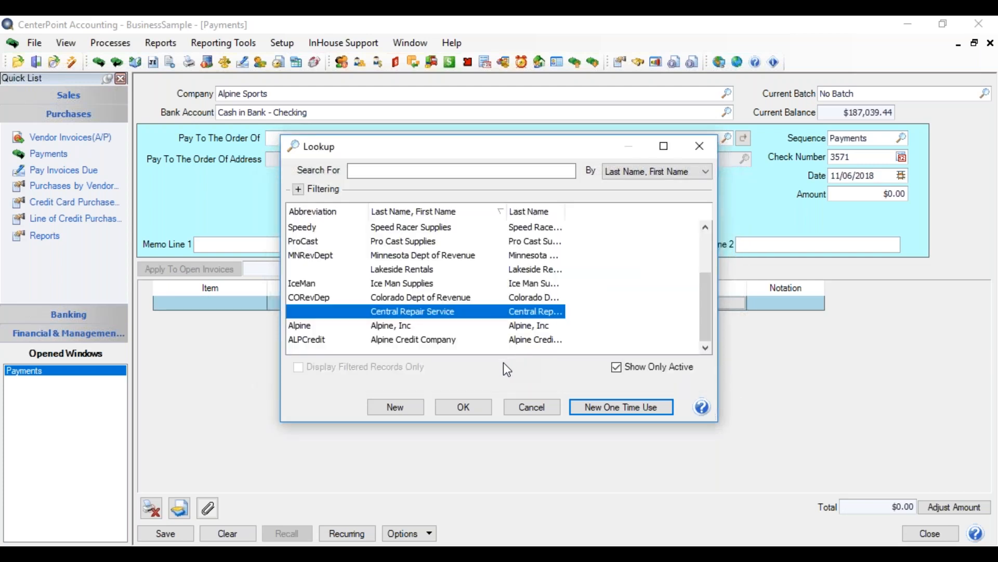
Toggle Show Only Active off and on in the lookup and select Central Repair Service as payee
left_click(619, 370)
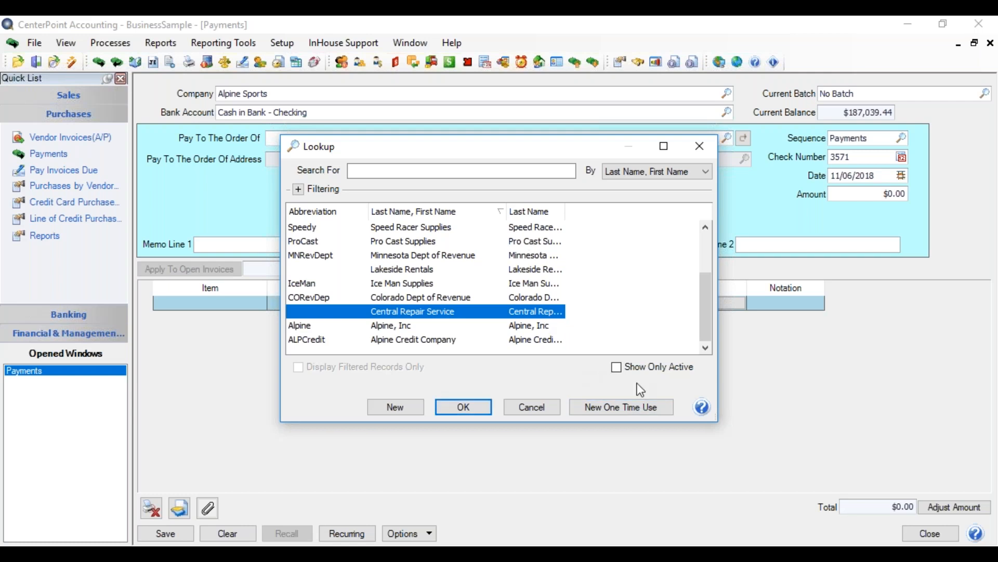
left_click(616, 366)
left_click(475, 405)
Enable Show All Items for the Pay To The Order Of field
left_click(363, 136)
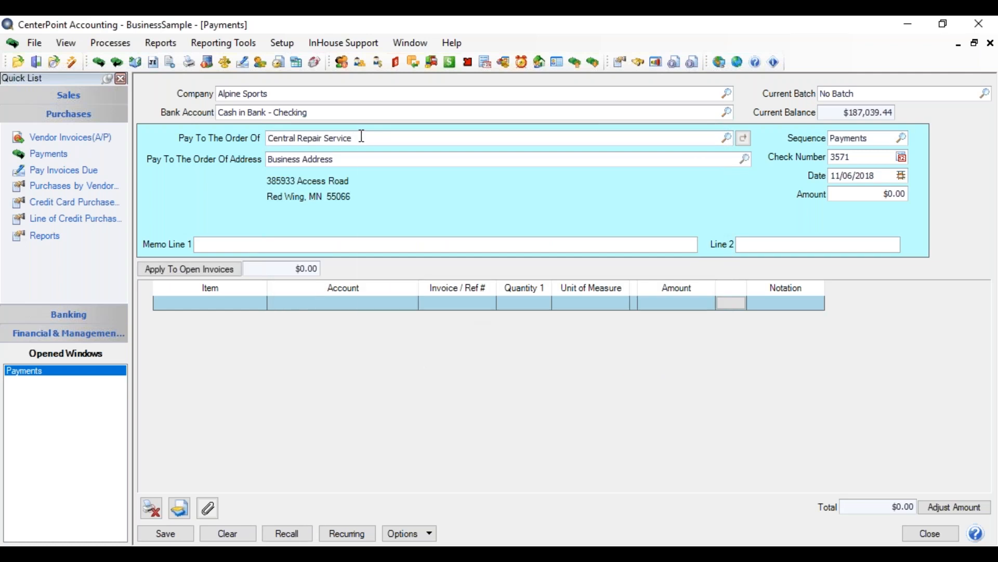
right_click(363, 136)
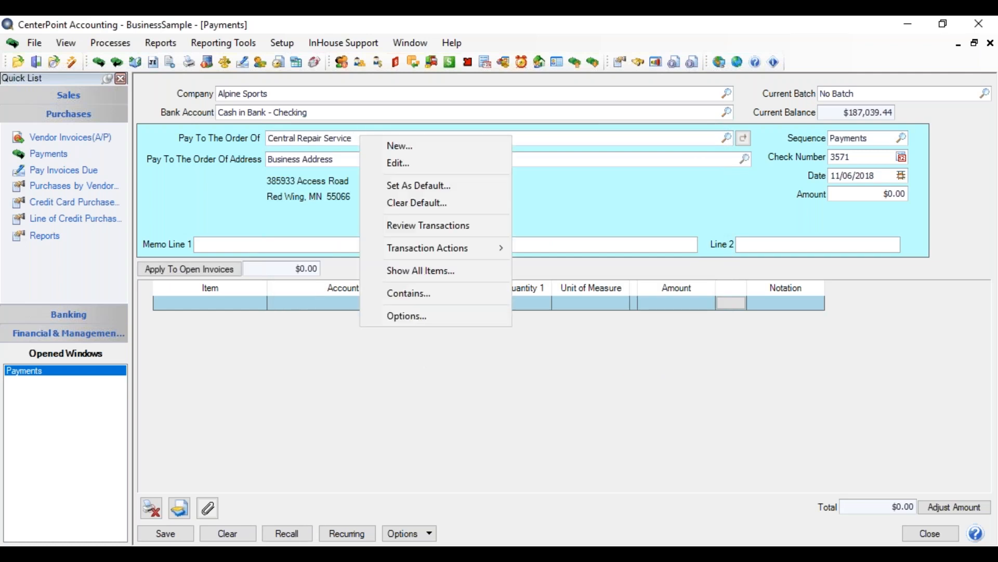
left_click(421, 272)
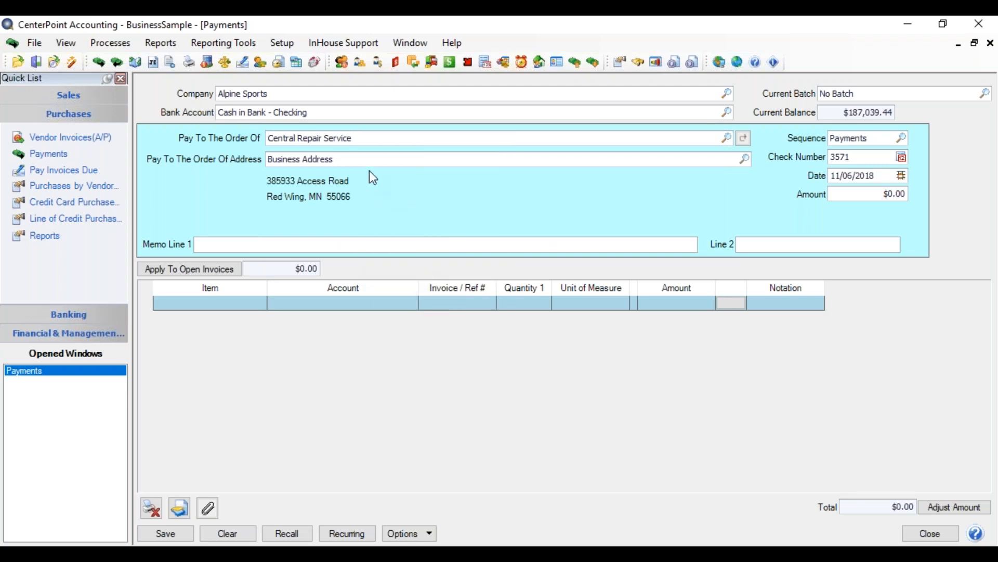
Review the past transactions for Central Repair Service and close the transaction search
right_click(365, 138)
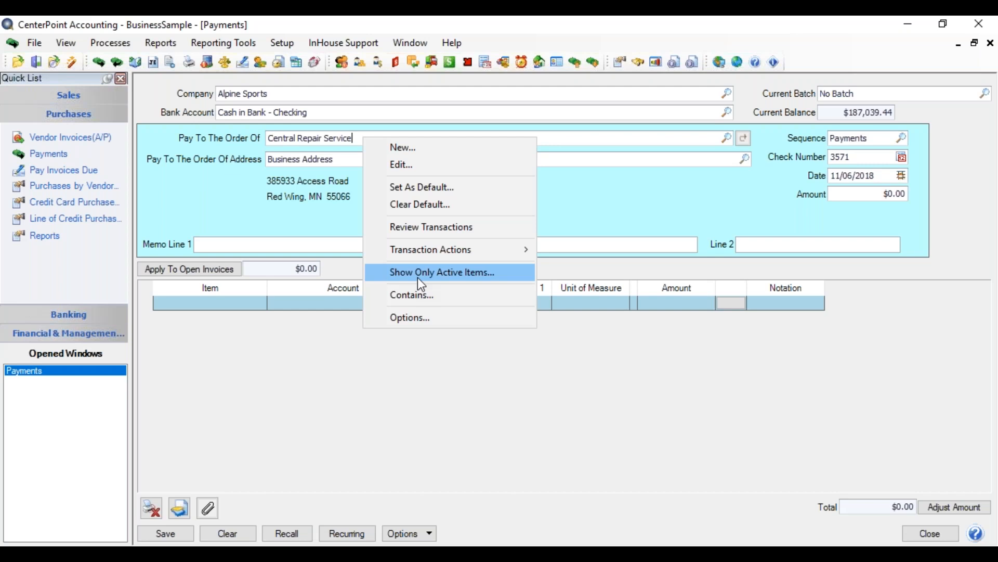
left_click(443, 229)
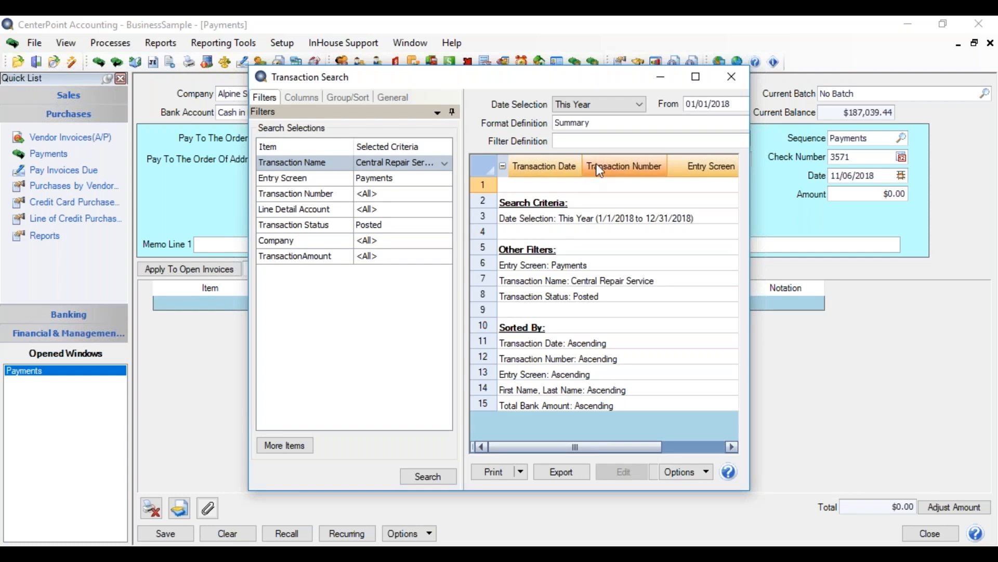
left_click(726, 75)
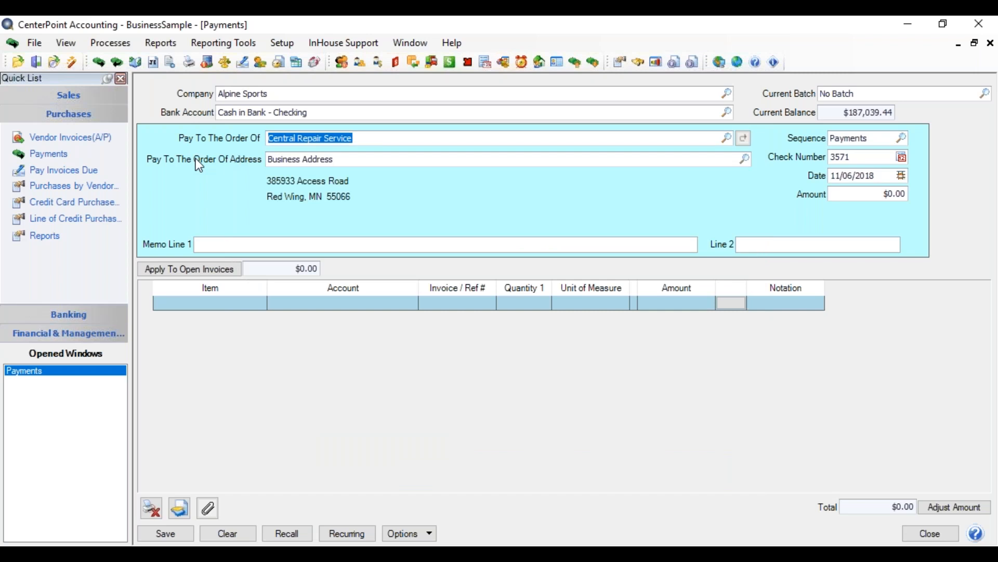
Replace the payee with Summit Utility Company, looking it up by "summit"
type("summit")
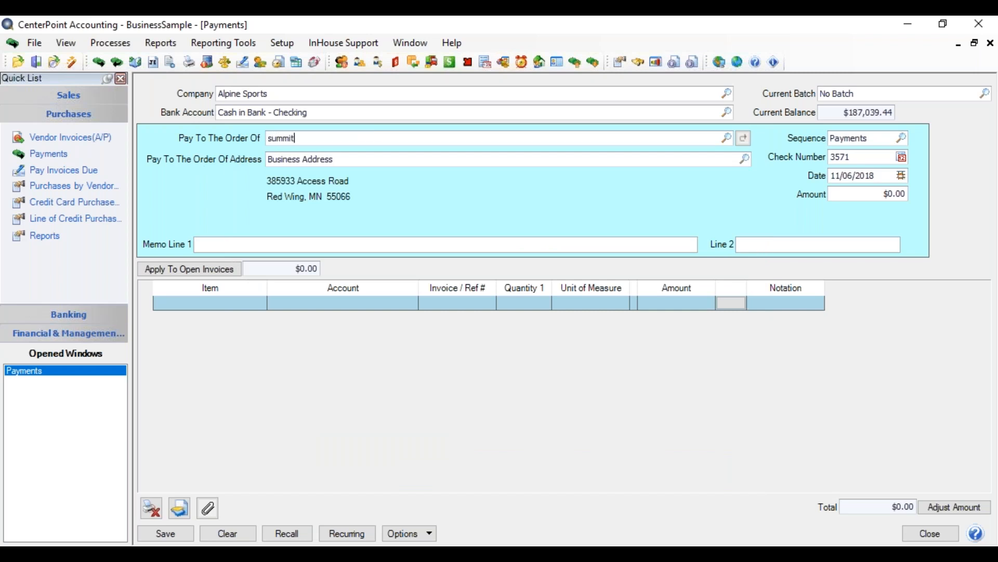
key("Tab")
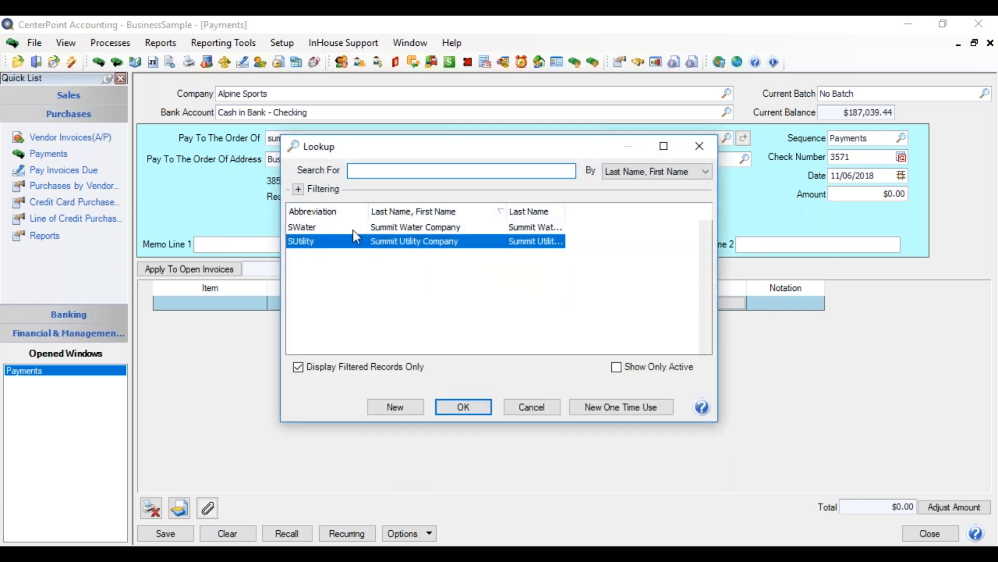
double_click(385, 248)
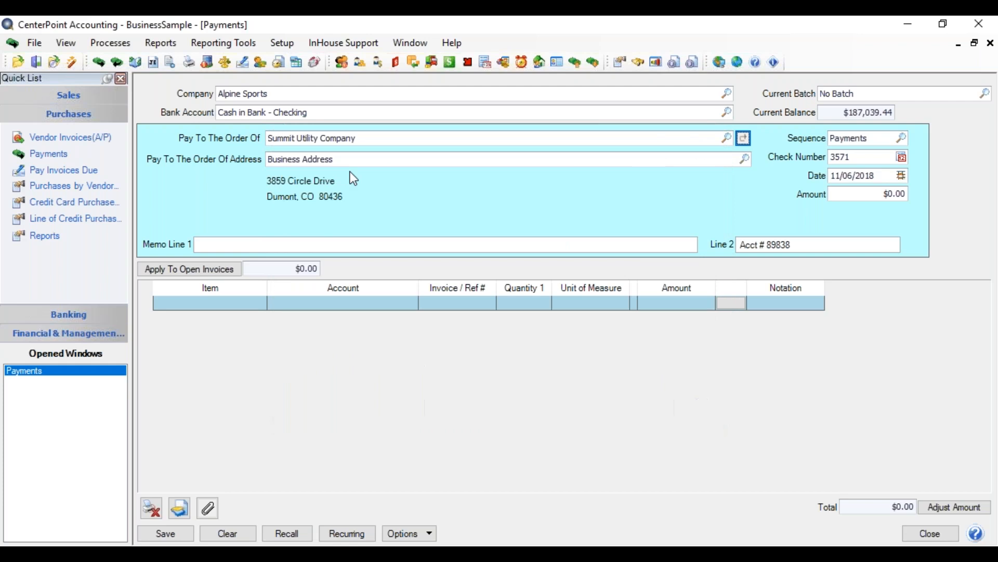
Review Summit Utility Company's past payments, view the 5/31/2018 payment's details and close that payment
right_click(364, 134)
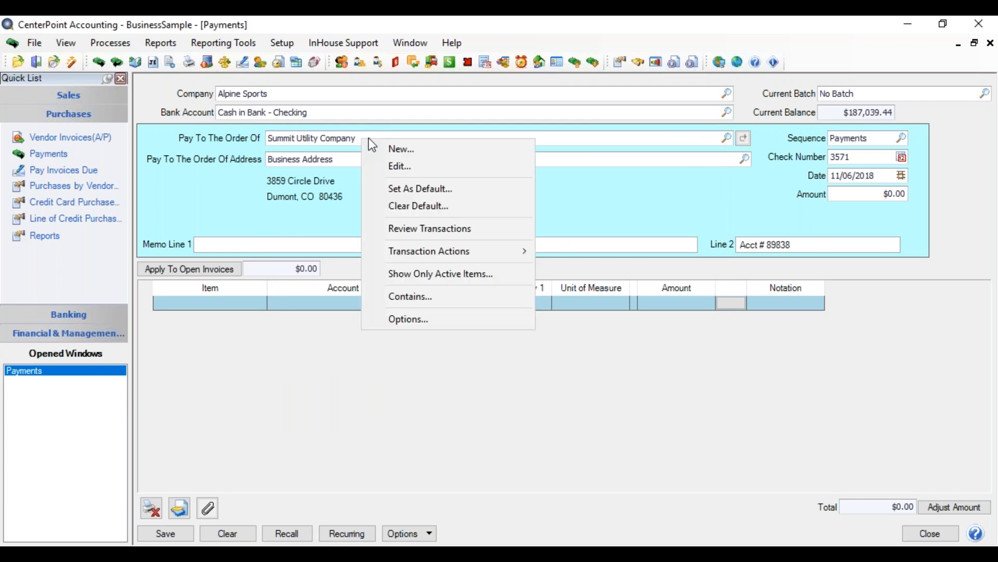
left_click(458, 228)
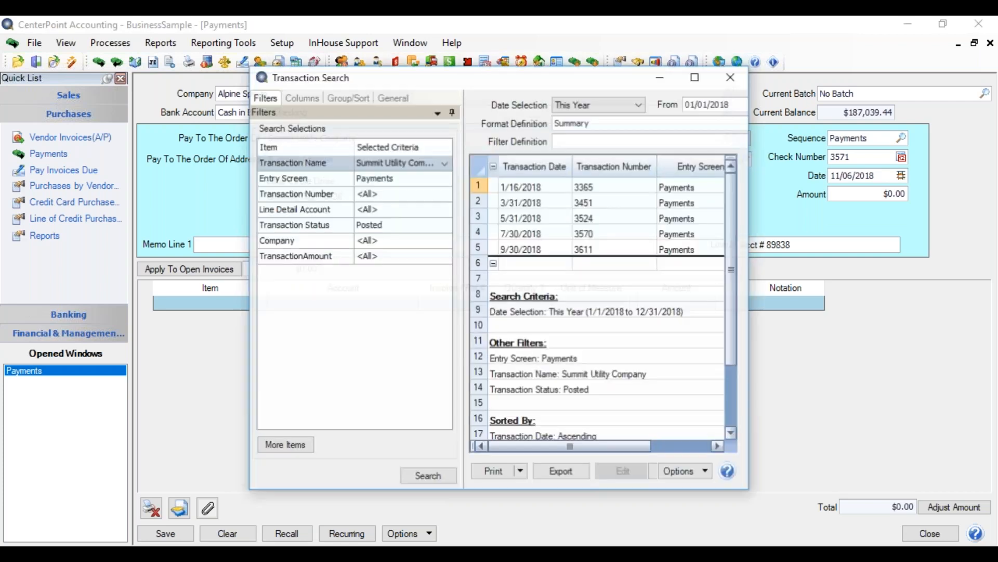
left_click_drag(616, 448, 563, 449)
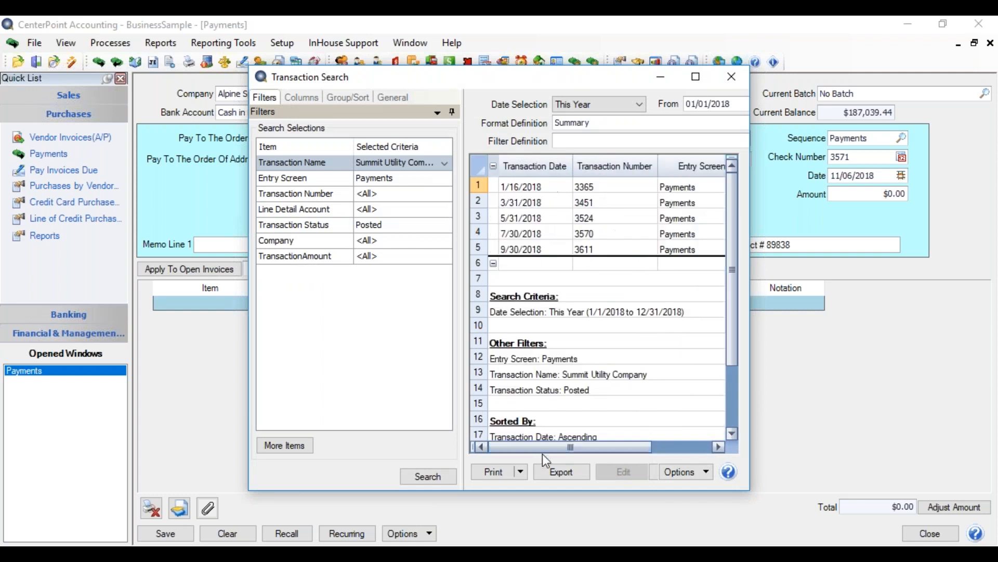
left_click(620, 218)
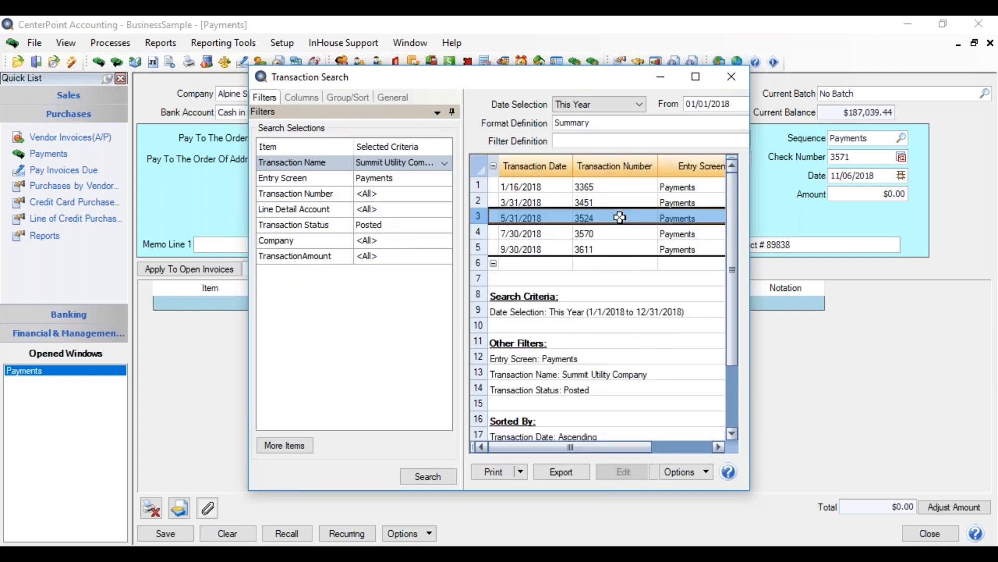
double_click(620, 217)
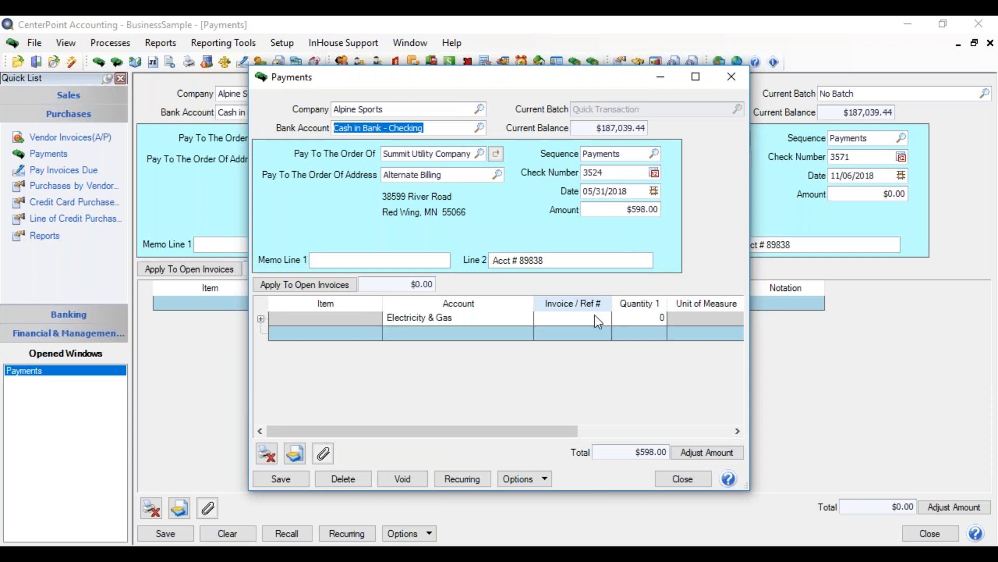
left_click(693, 476)
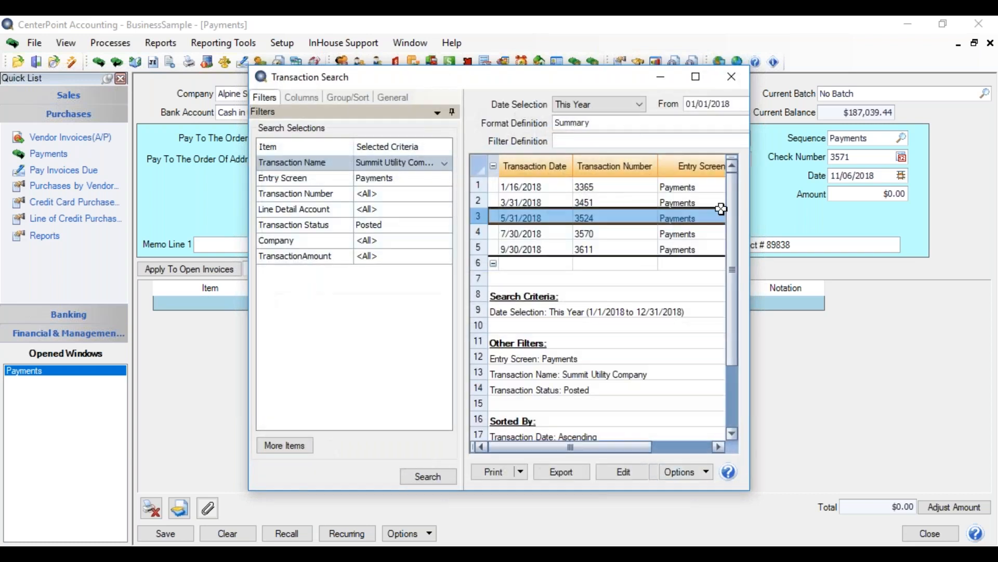
Close the transaction search and review the Transaction Actions choices for the Pay To The Order Of field
left_click(731, 80)
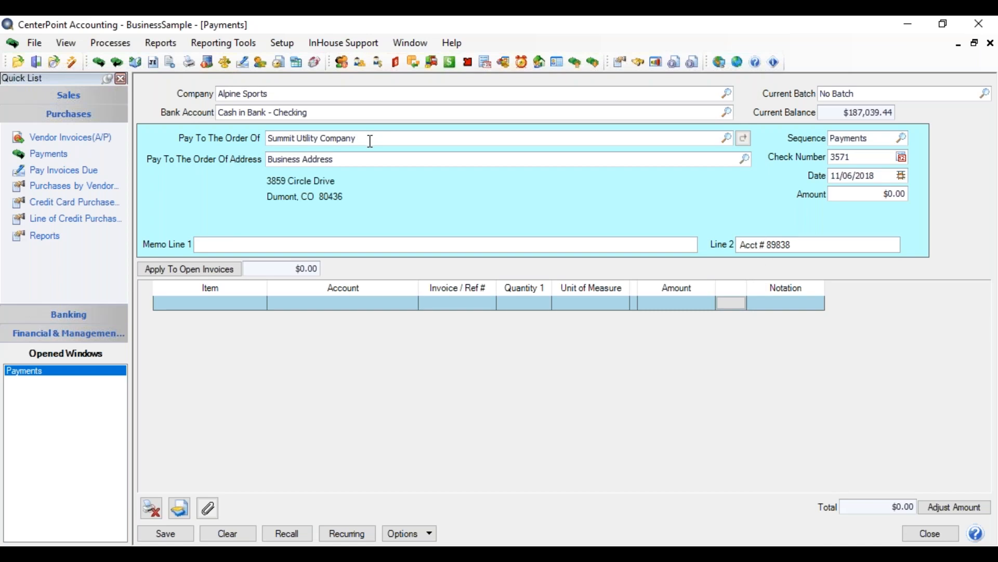
left_click(377, 138)
right_click(377, 138)
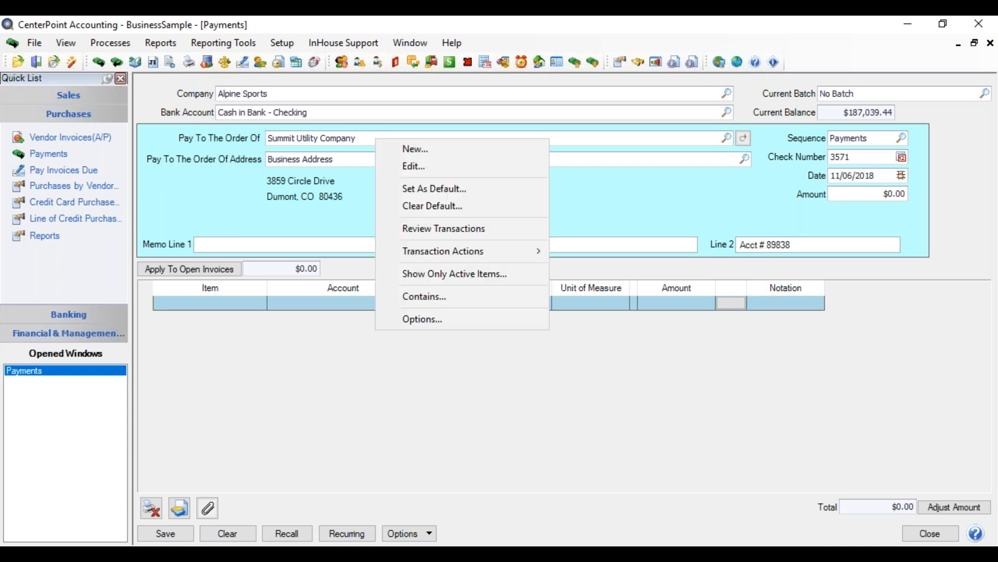
mouse_move(448, 251)
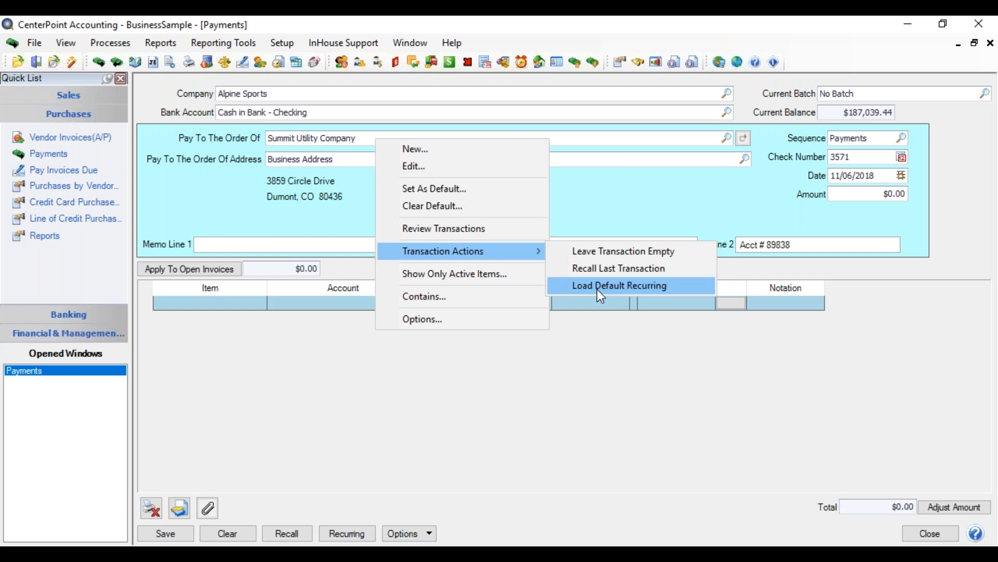
left_click(613, 205)
Replace the payee with Summit Water Company and set the payment amount to $6,850.00
left_click_drag(370, 138, 176, 152)
type("summit w")
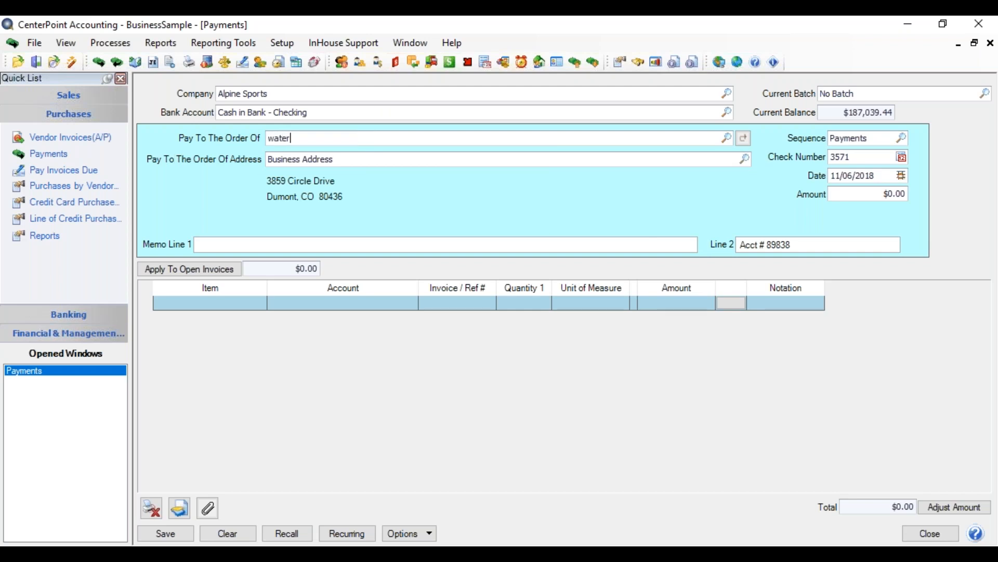
key("Tab")
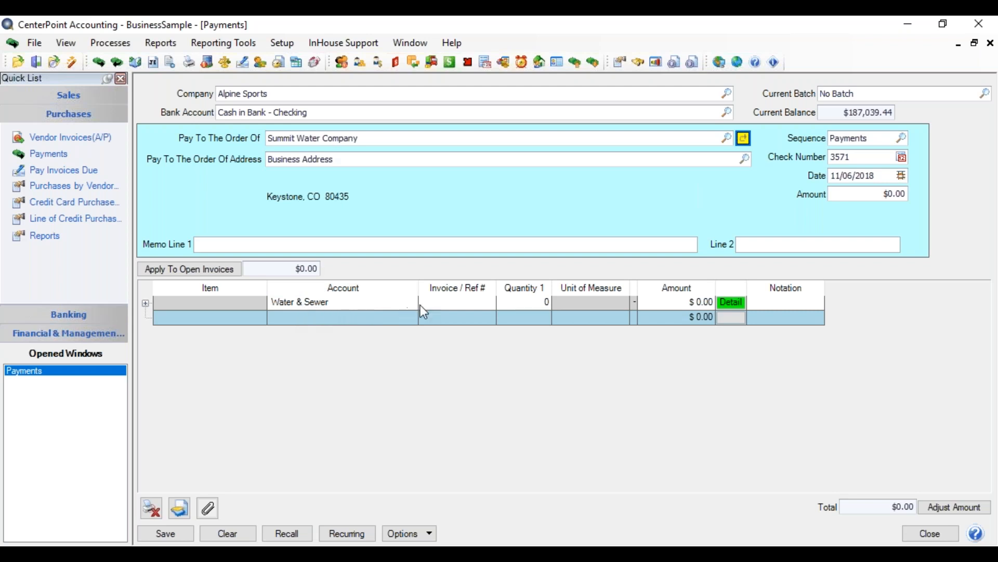
left_click(852, 196)
type("6850")
key("Tab")
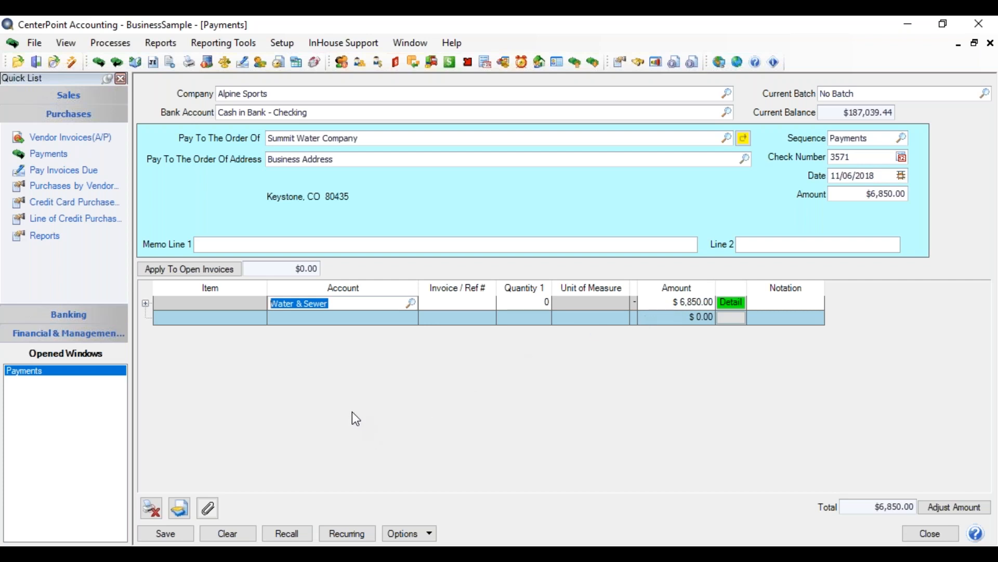
Replace the payee with Supplies Plus, looking it up by "suppl", and clear the current transaction's information
left_click(383, 138)
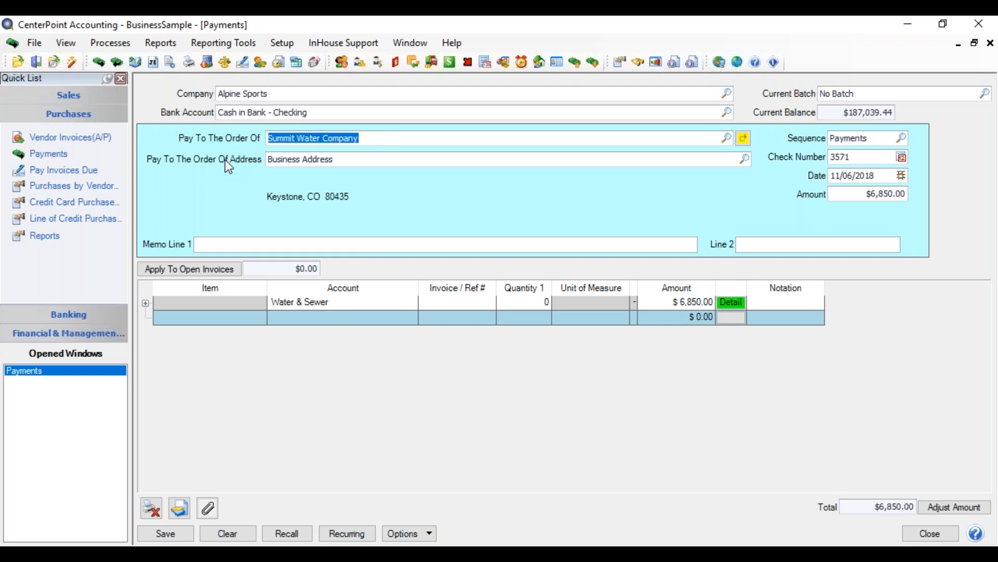
type("suppl")
key("Tab")
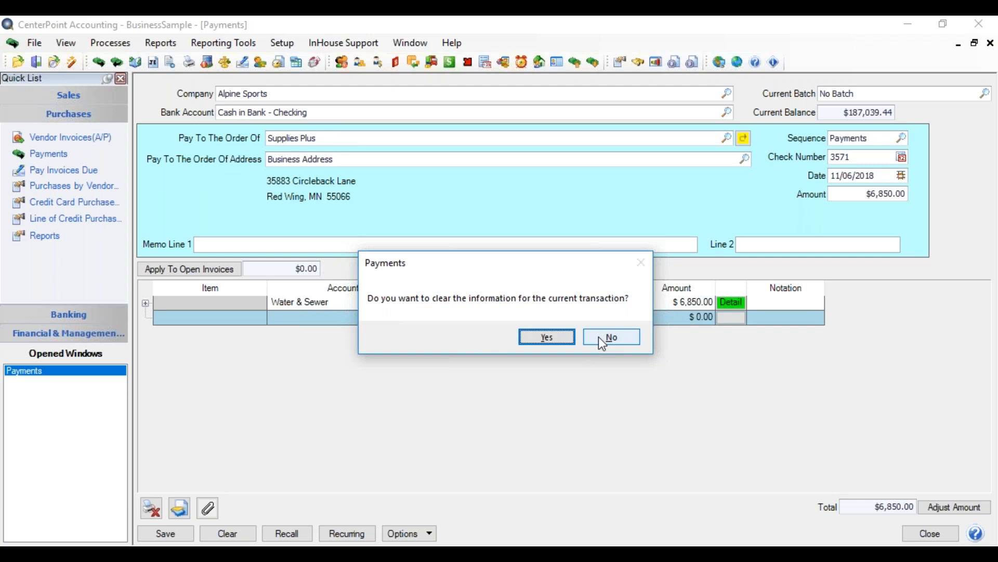
left_click(545, 335)
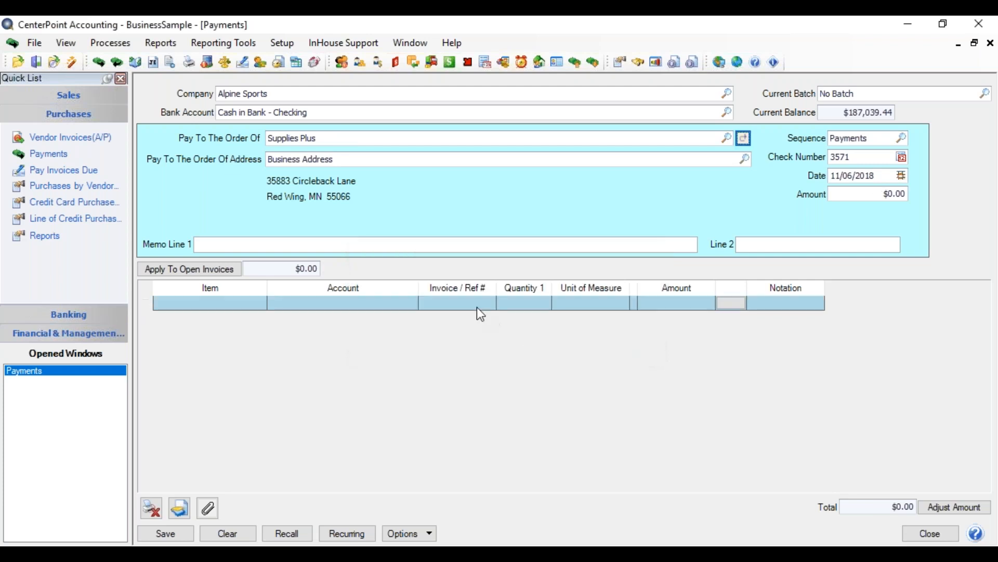
Re-enter Supplies Plus as the payee, looking it up by "supp"
left_click(327, 137)
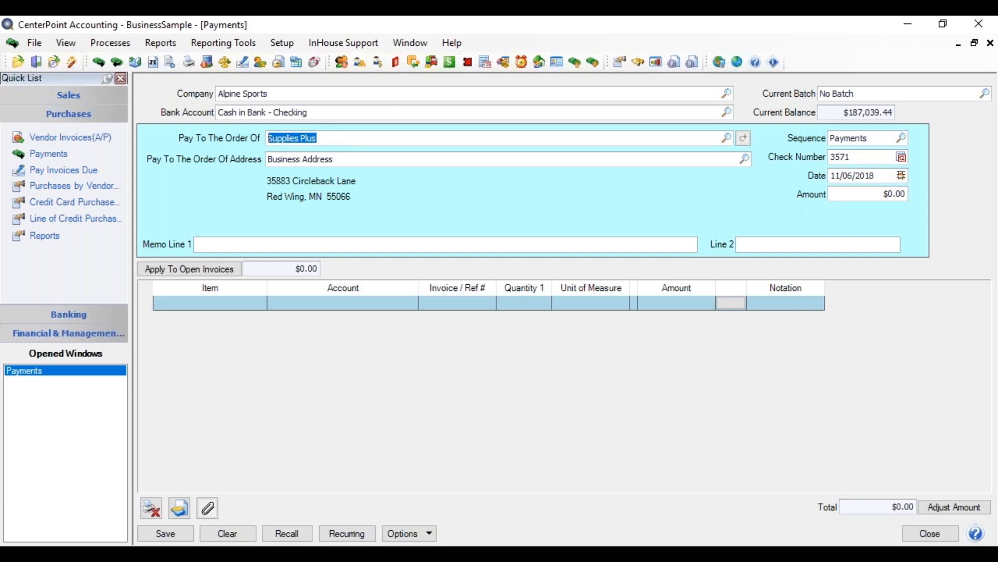
type("supp")
key("Tab")
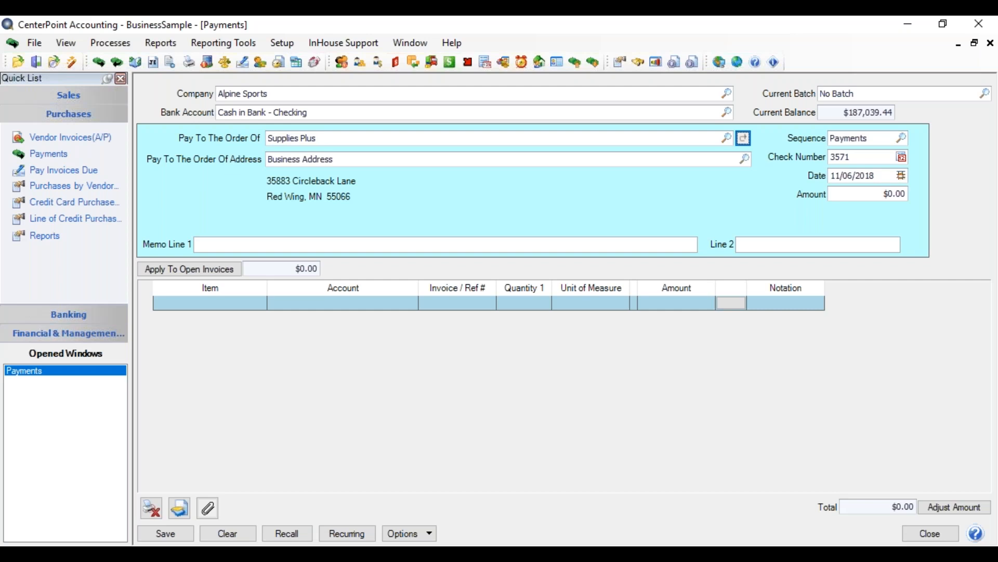
Switch the Pay To The Order Of field's lookup matching to Contains
left_click(341, 139)
right_click(342, 139)
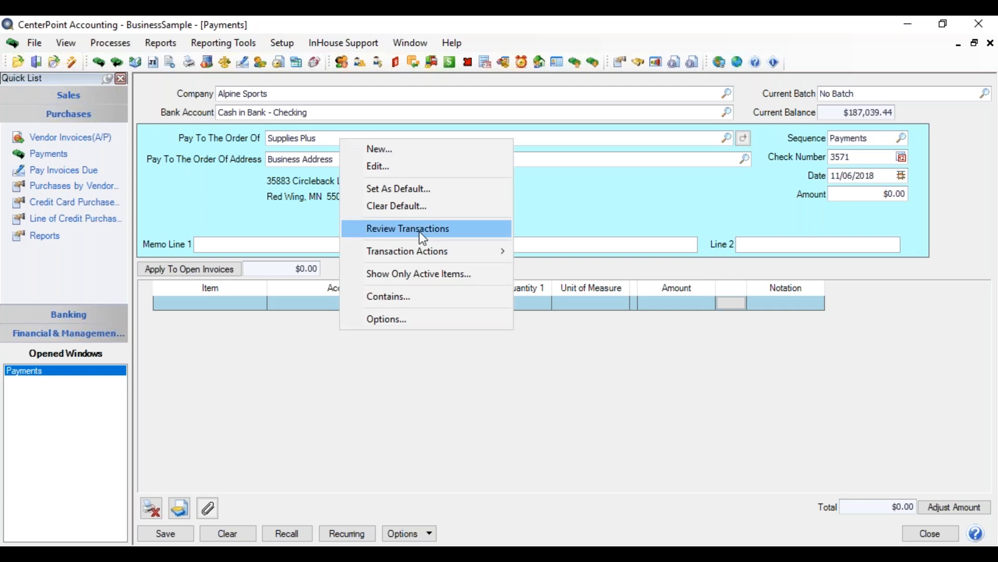
left_click(402, 297)
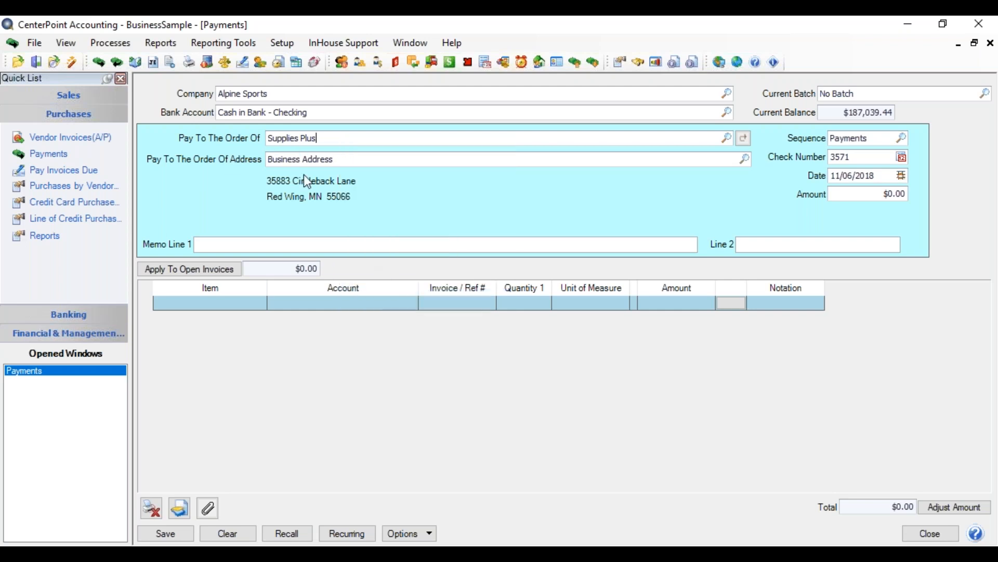
Search the payee lookup for names containing "supp" and cancel the lookup
left_click_drag(324, 138, 201, 147)
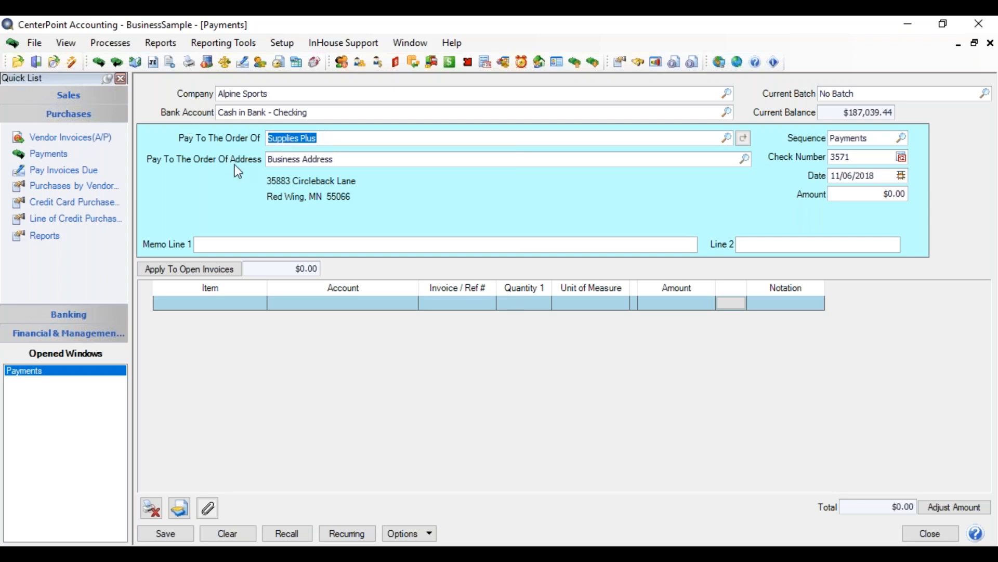
type("supp")
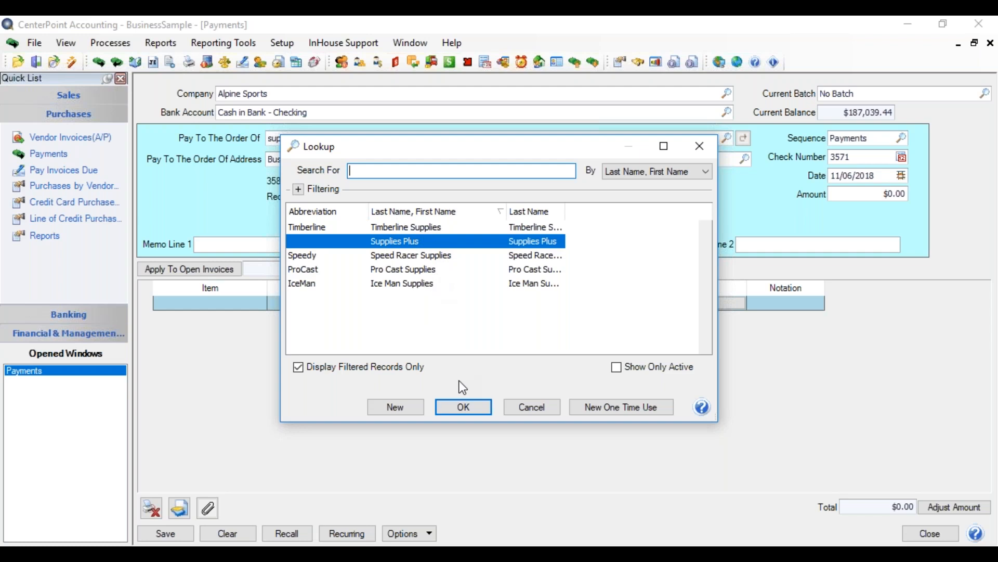
left_click(516, 407)
Review the Lookup Options for the Pay To The Order Of field, keeping the existing settings
right_click(325, 136)
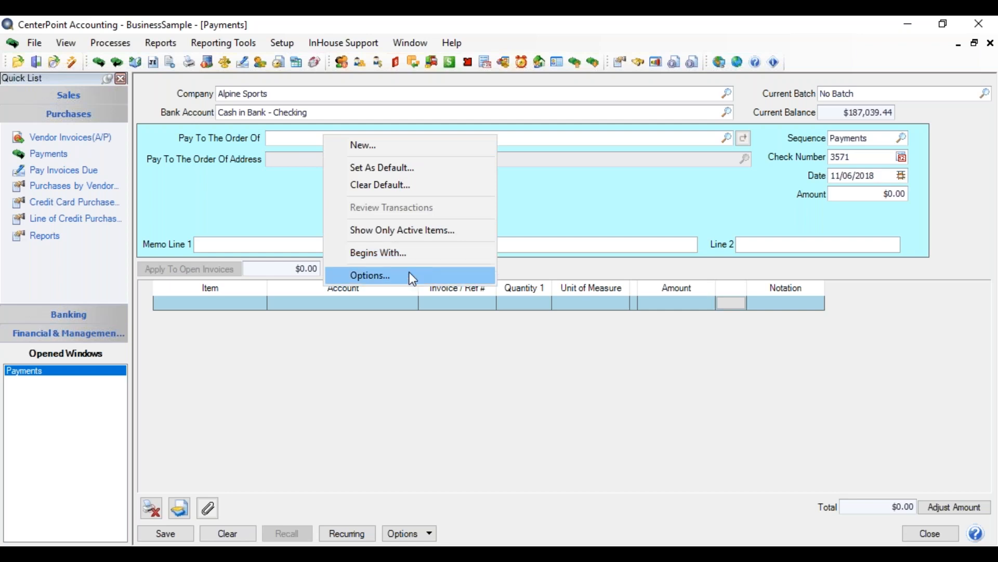
left_click(412, 276)
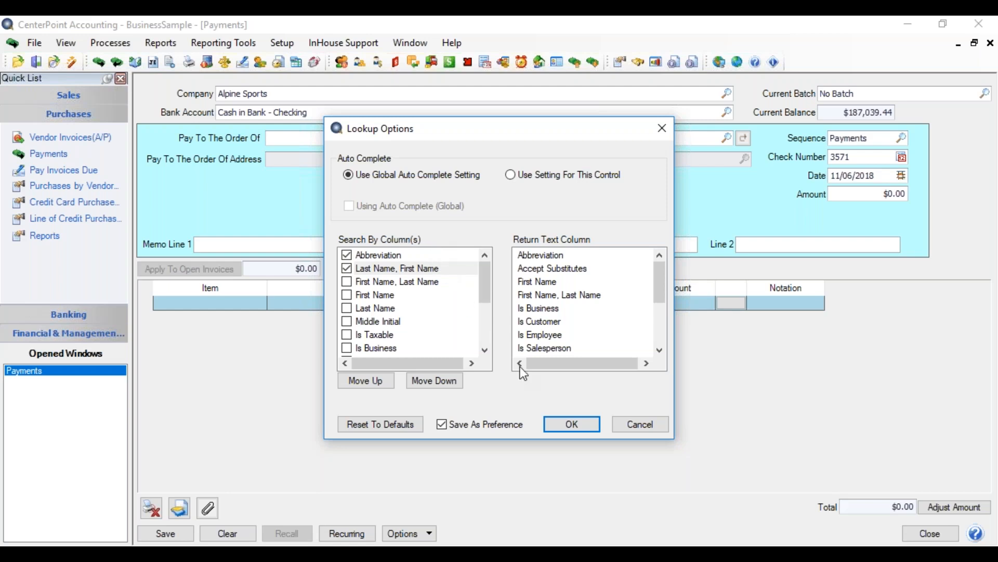
left_click(573, 422)
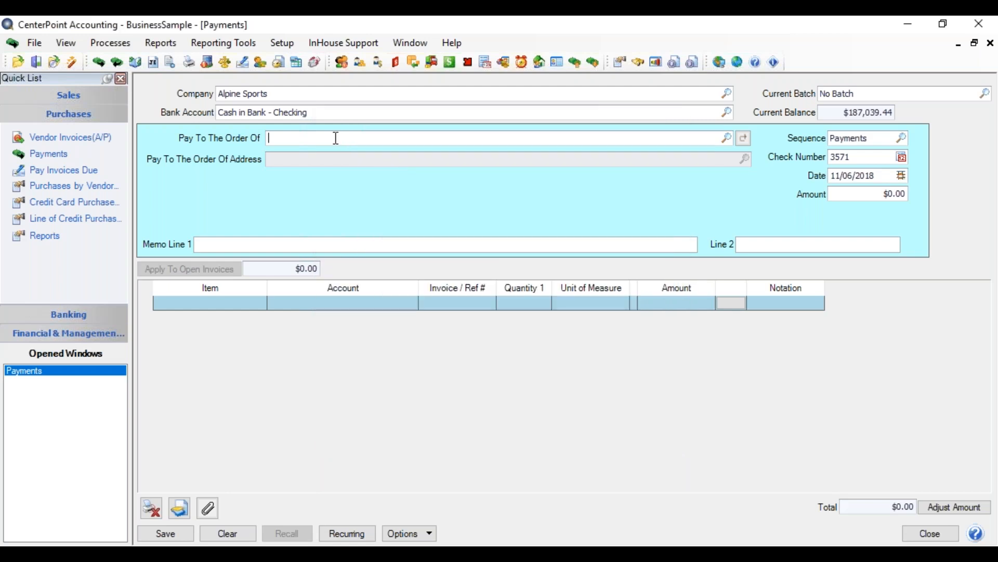
Choose Summit Utility Company as the payee, looking it up by "summit"
type("summit")
key("Tab")
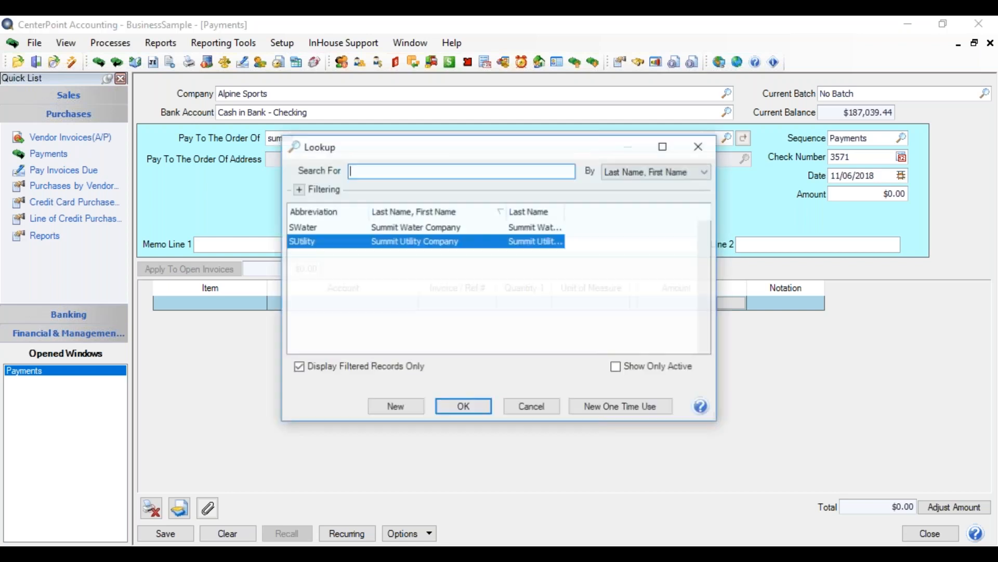
key("Return")
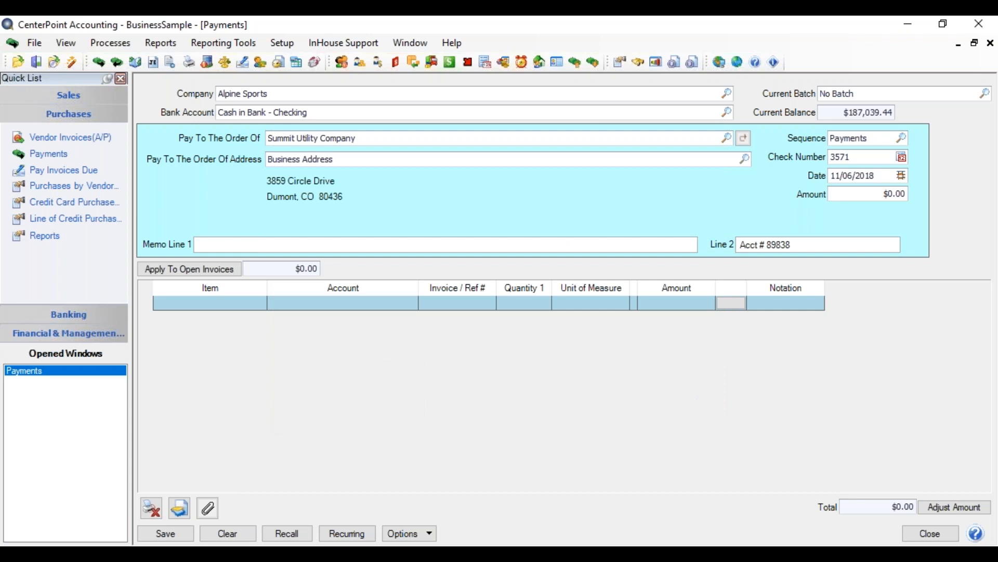
Set Summit Utility Company's payment address to Alternate Billing
left_click(351, 157)
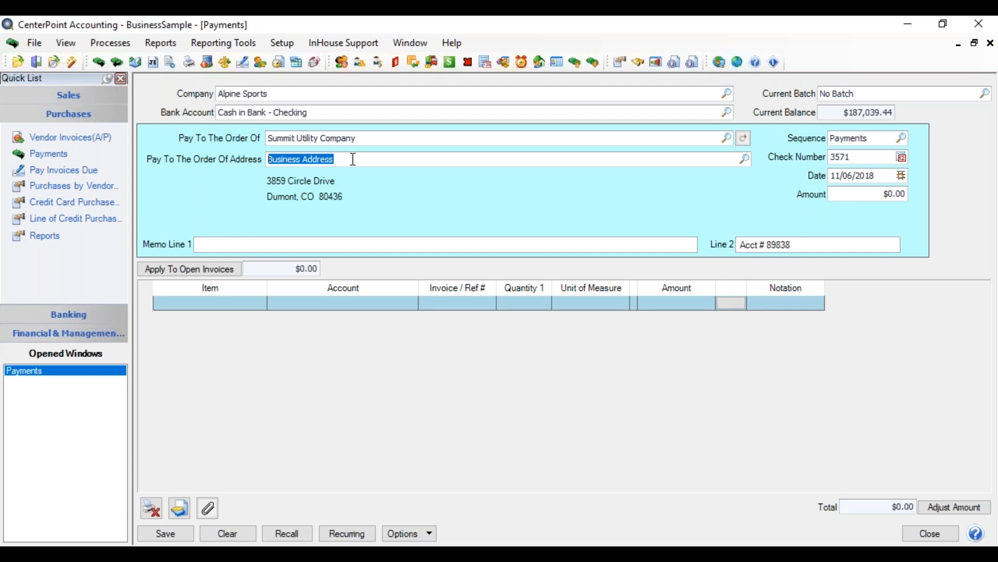
left_click(744, 158)
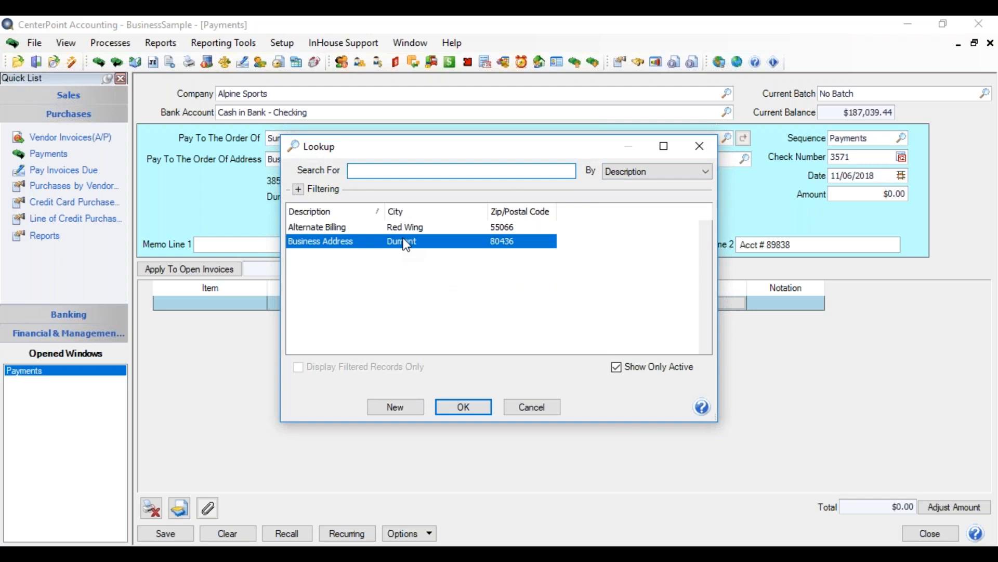
left_click(414, 226)
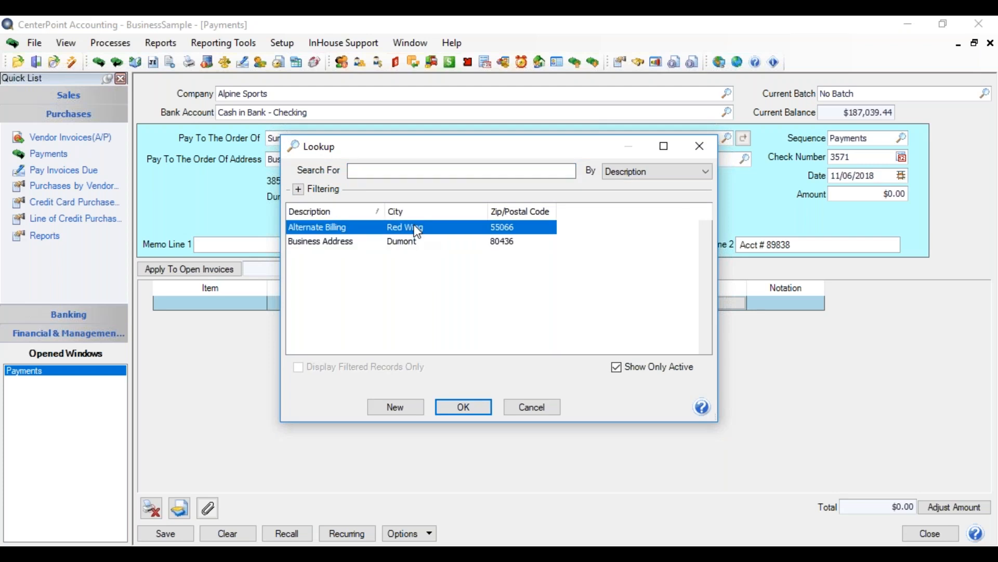
double_click(416, 229)
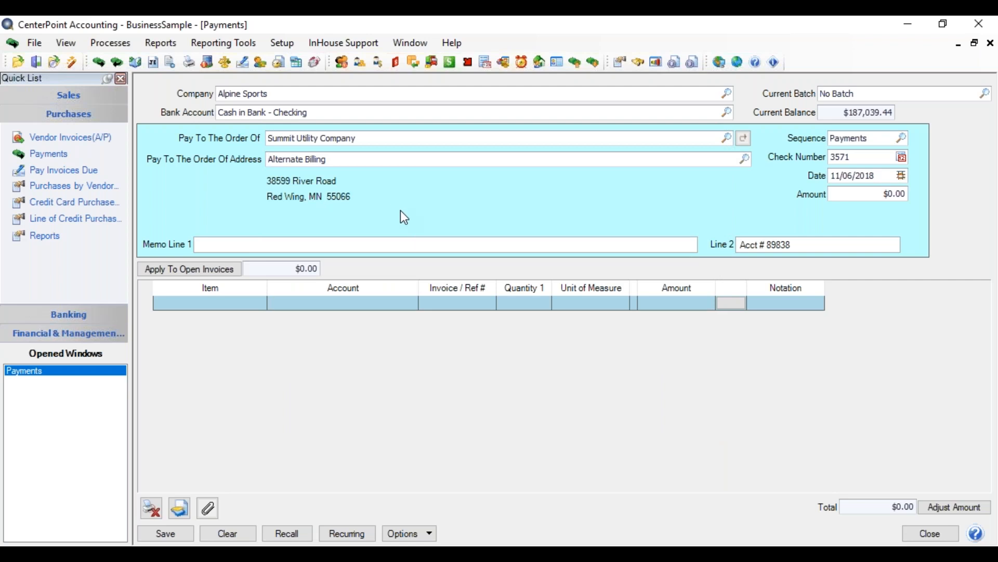
key("Tab")
Change the payment's numbering sequence to EFT
left_click(904, 138)
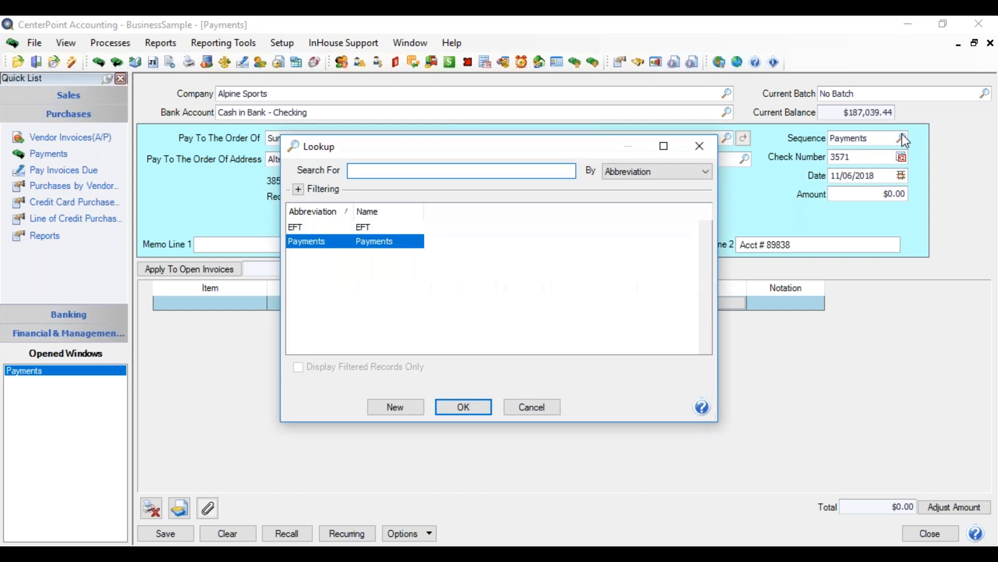
left_click(386, 229)
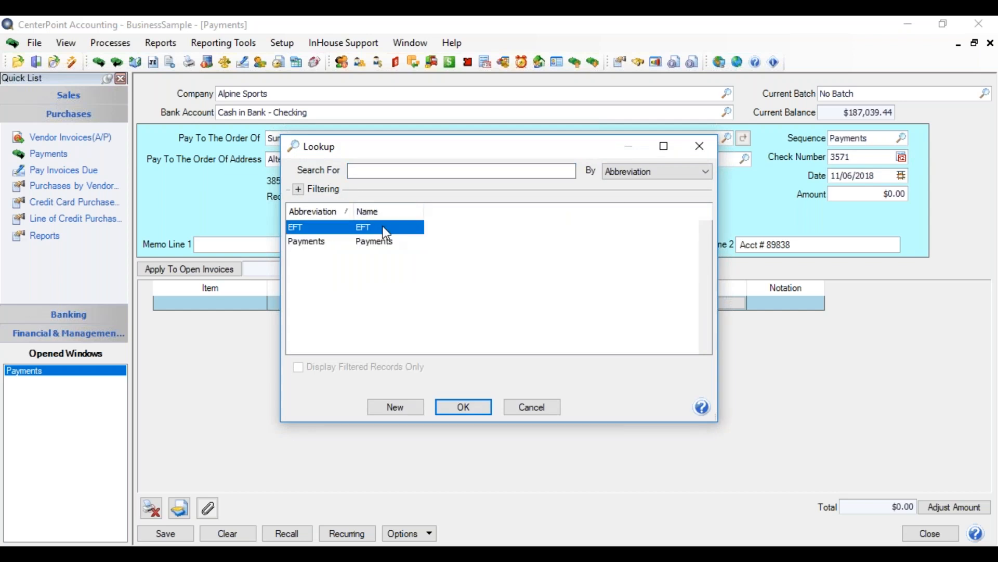
double_click(383, 227)
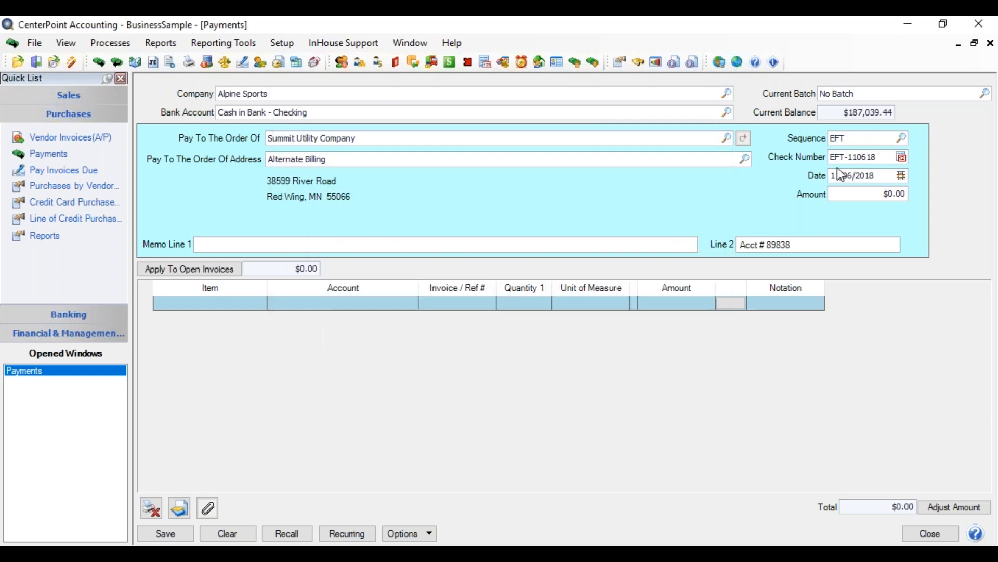
Set the payment's numbering sequence back to Payments
left_click(903, 138)
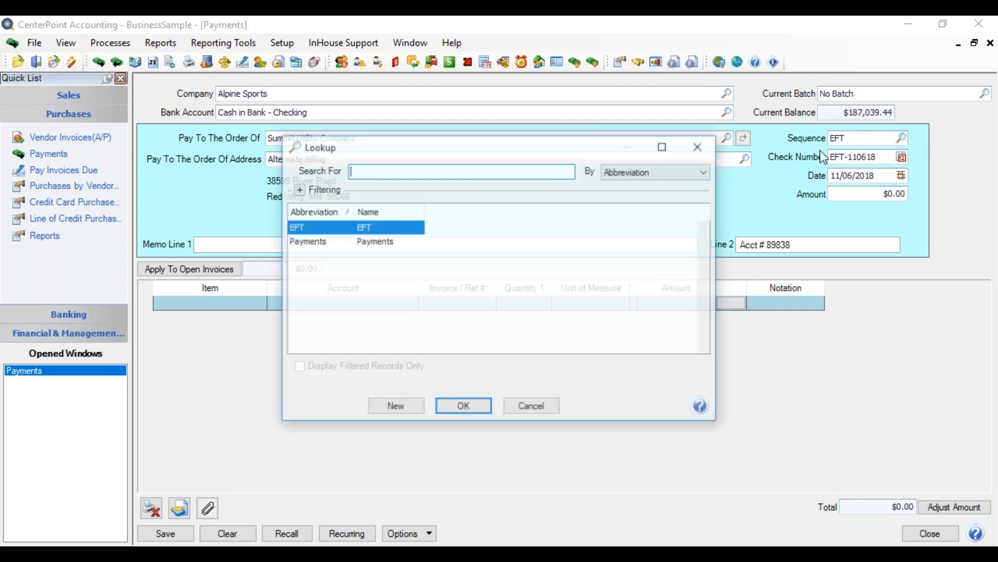
left_click(400, 245)
double_click(401, 245)
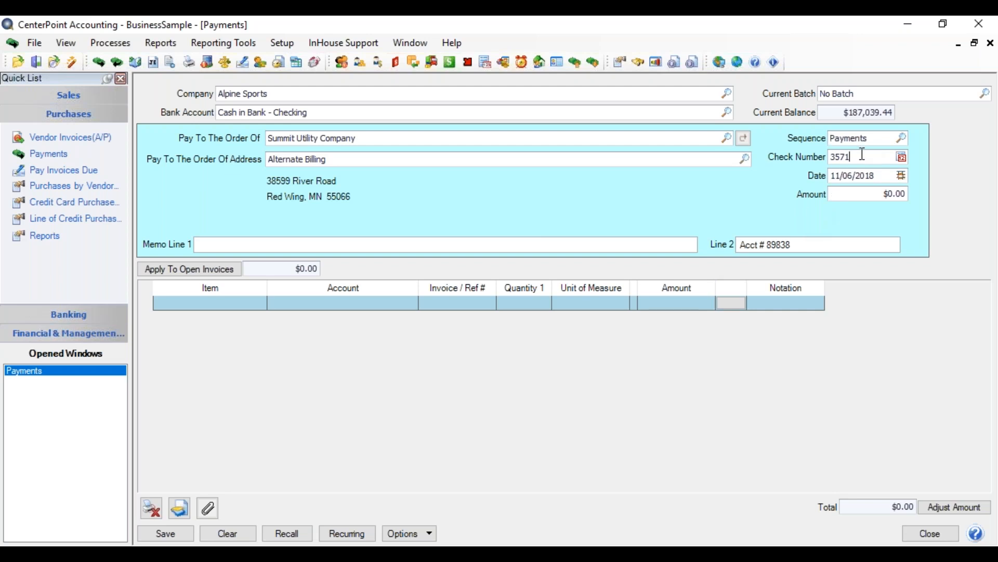
Keep the payment date, set the payment amount to $500.00 and move on to the detail line's account
left_click(885, 181)
key("Tab")
type("500.00")
key("Tab")
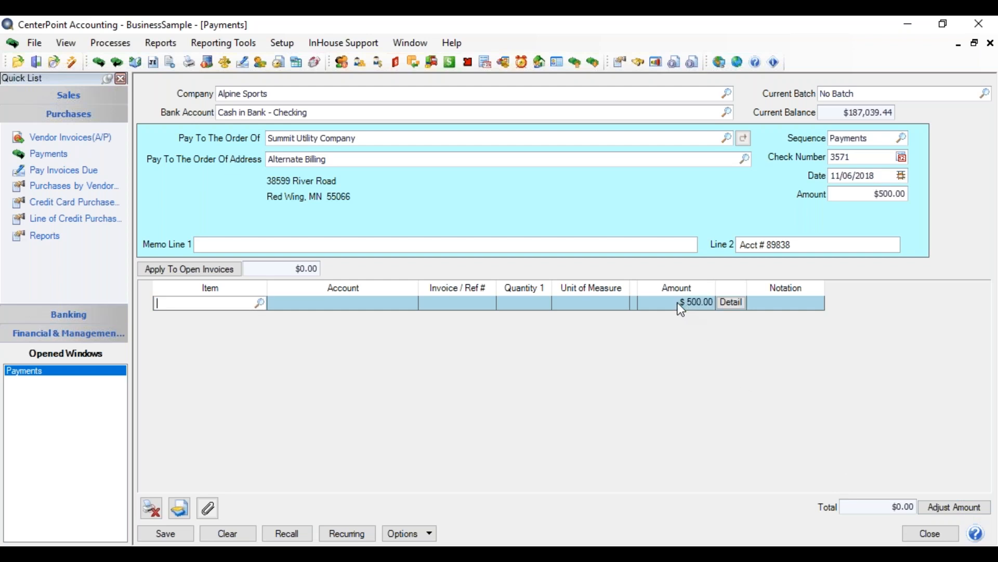
key("Tab")
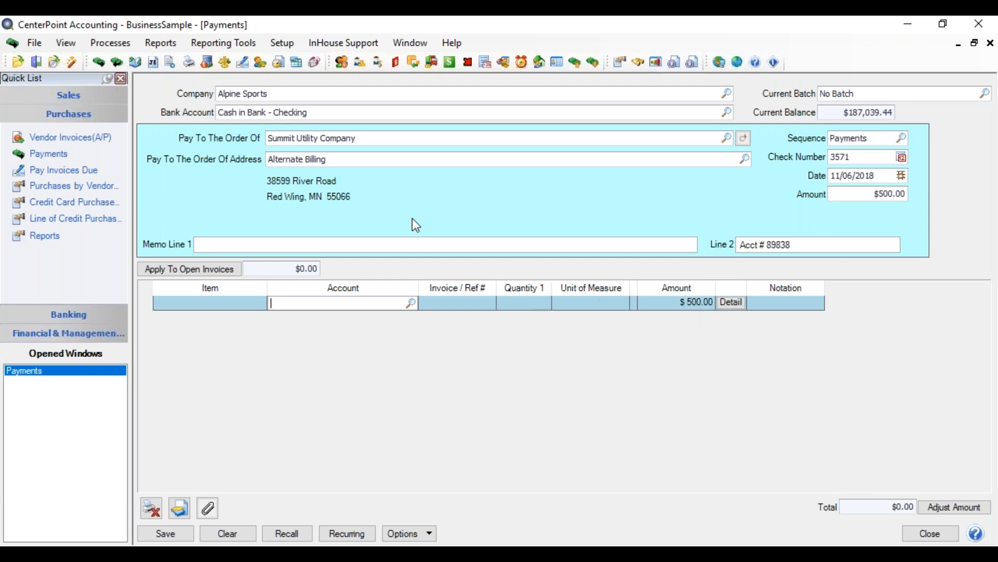
Check Summit Utility Company's open invoices available for applying the payment and close the invoice list
left_click(378, 244)
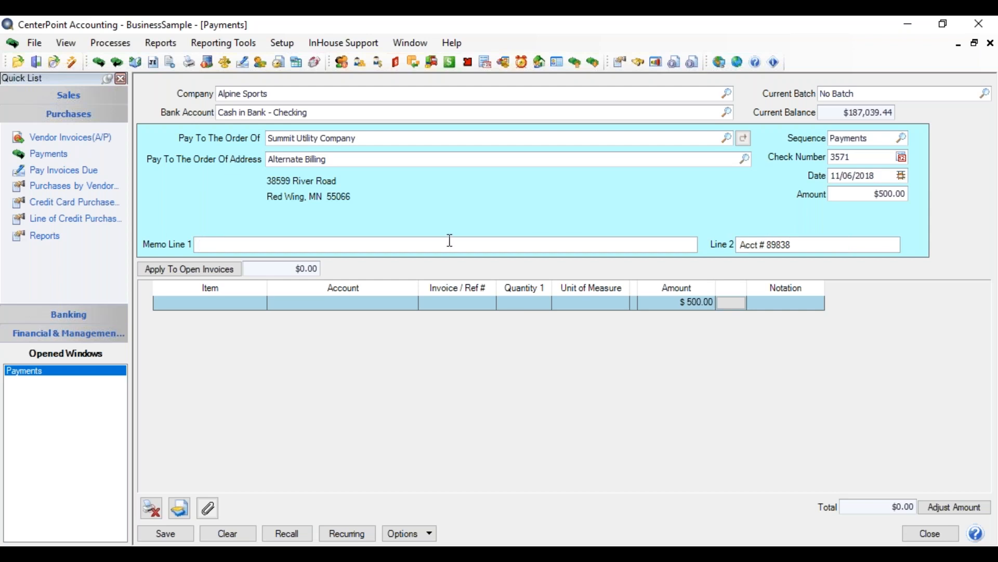
key("Tab")
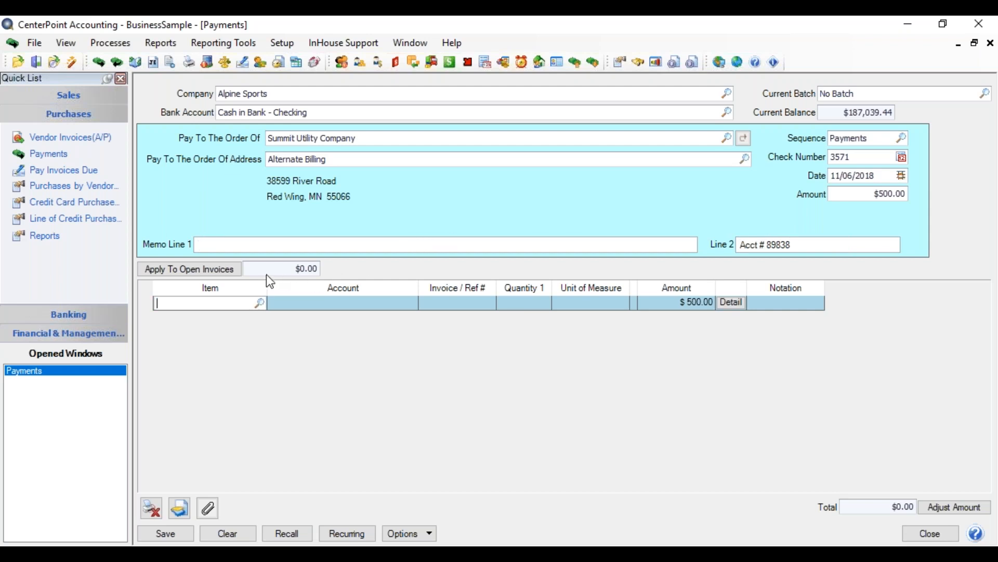
left_click(192, 272)
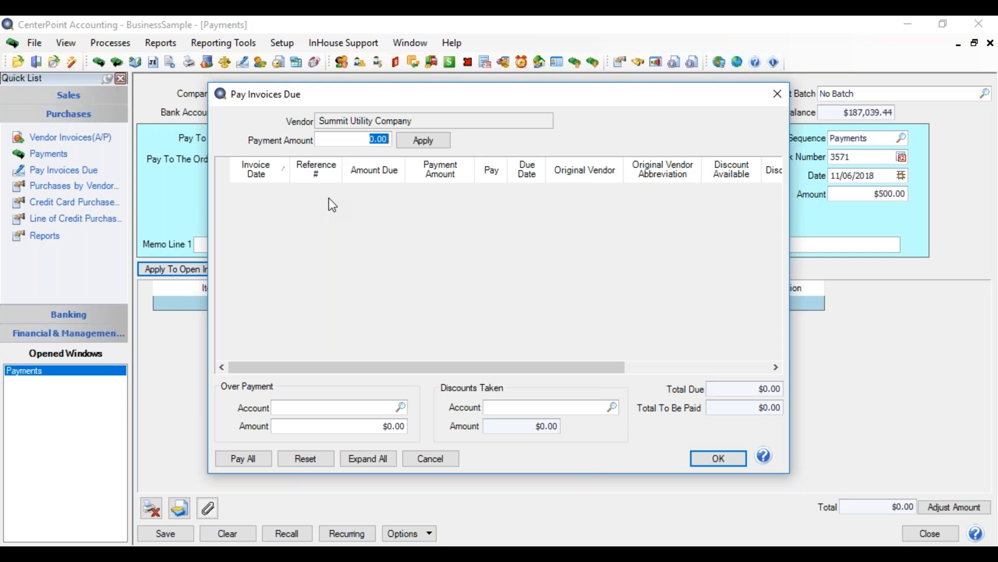
left_click(706, 461)
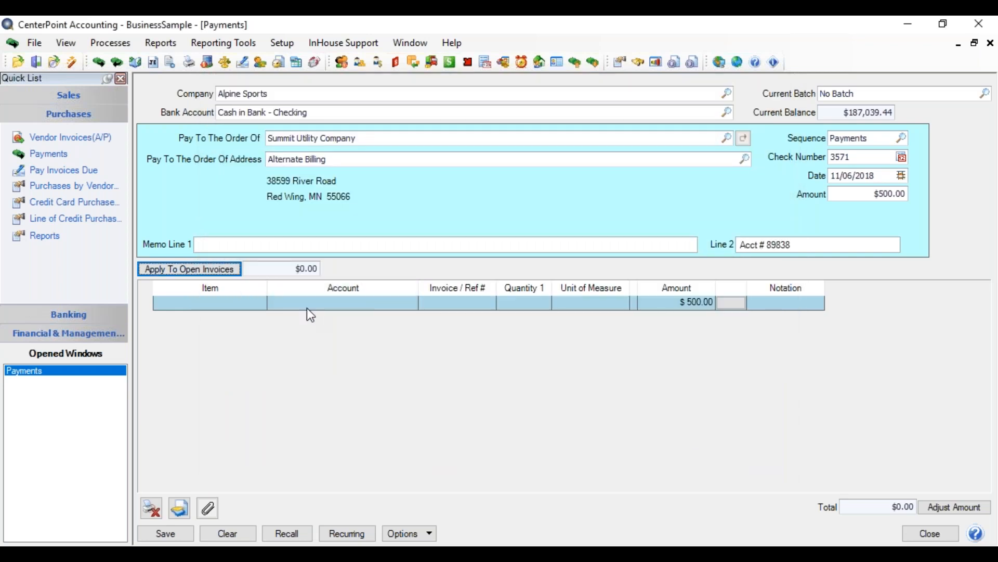
Enter the Women's Road Bike item with a quantity of 3 on the payment's detail line
left_click(215, 308)
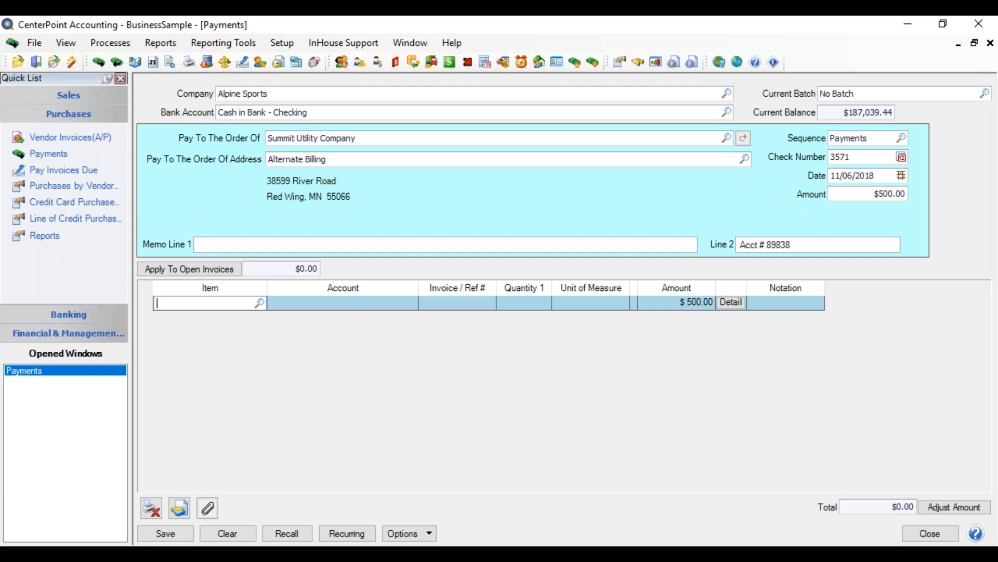
type("road")
key("Tab")
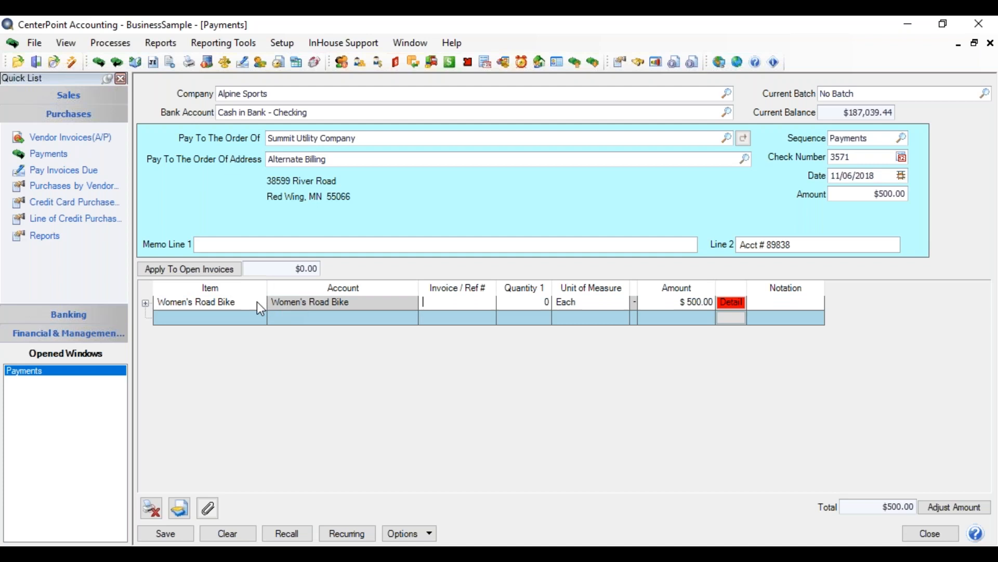
key("Tab")
key("Tab")
type("3")
key("Tab")
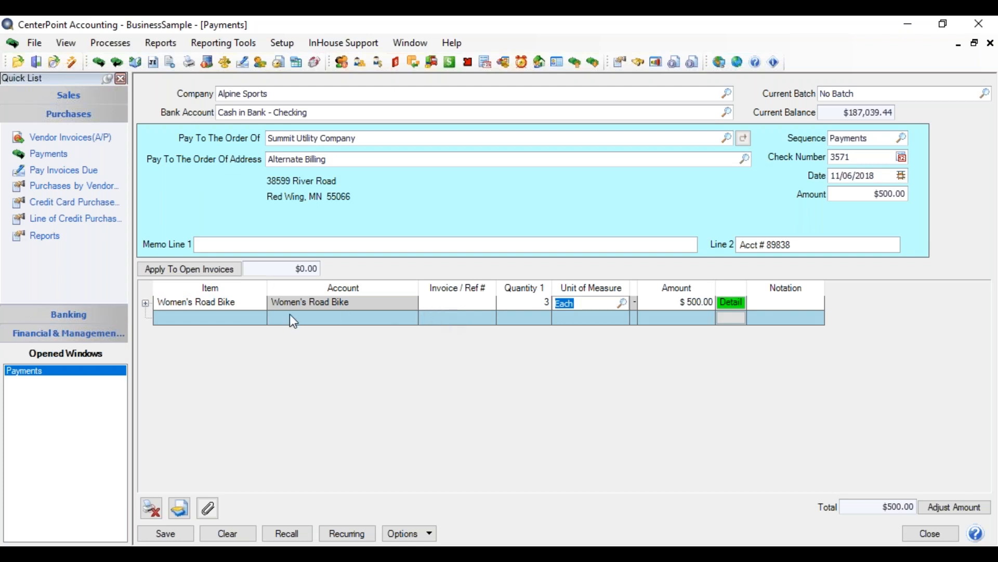
Remove the Women's Road Bike item from the payment's detail line
left_click(249, 305)
key("BackSpace")
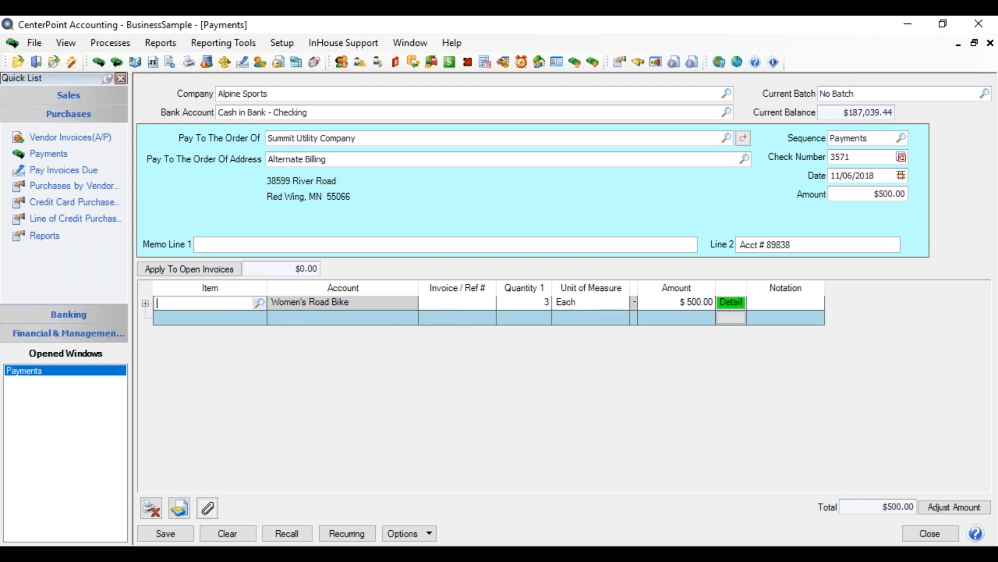
left_click(246, 314)
Assign the $500.00 detail line to the Electricity & Gas account, leaving reference, quantity and notation unfilled
left_click(288, 304)
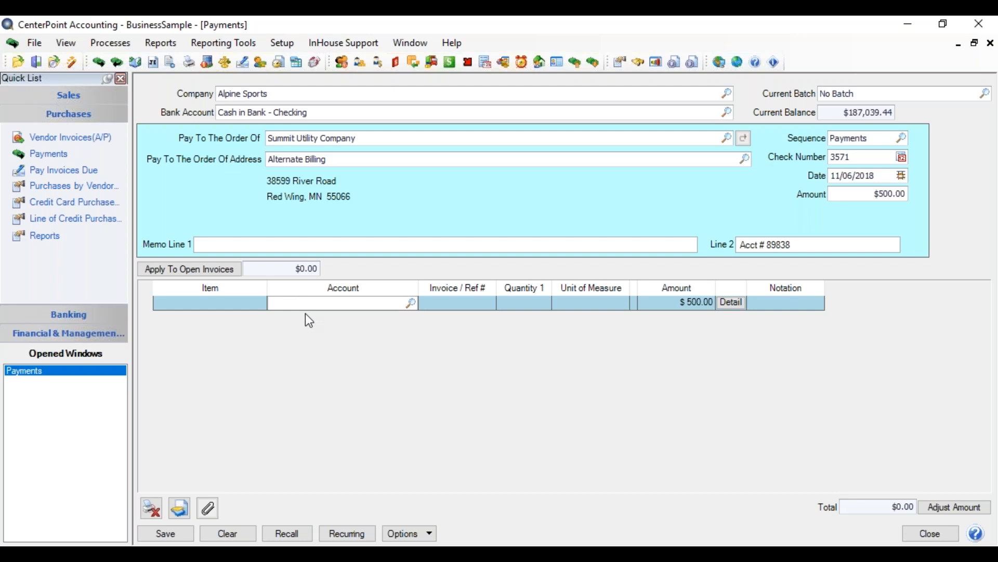
type("elec")
key("Tab")
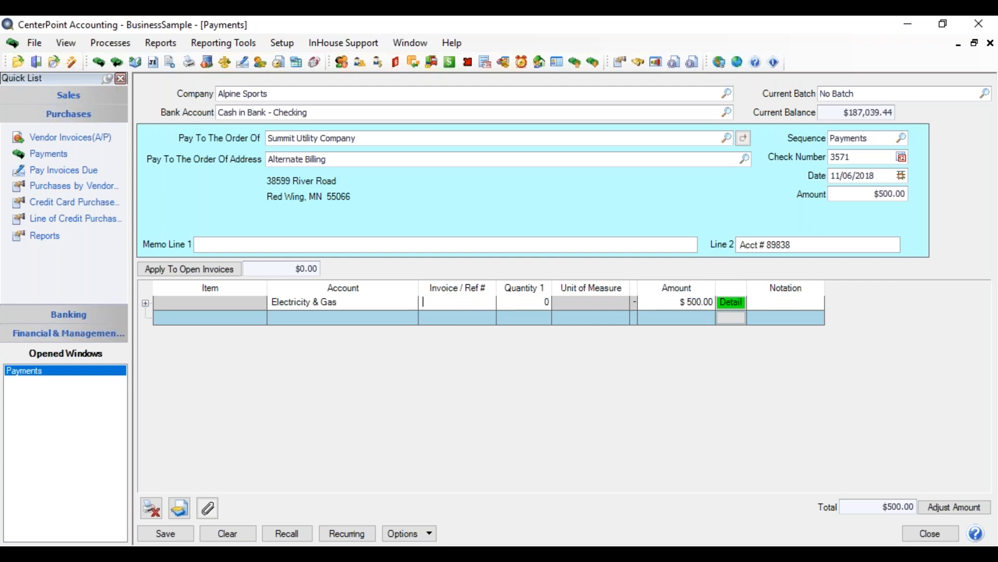
key("Tab")
key("Tab")
key("Tab")
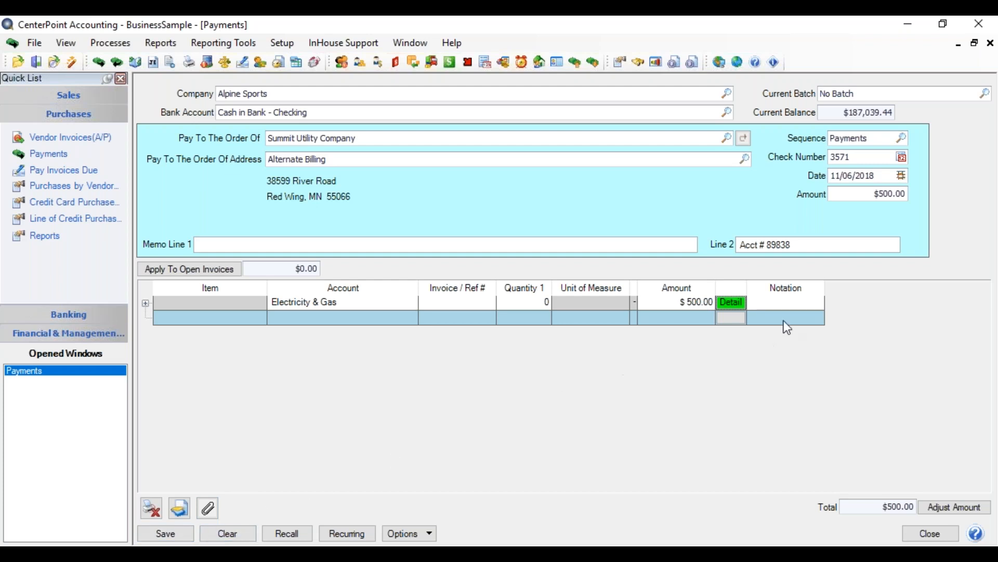
Set the payment to Print Check on the EPSON311FC5 (ET-3700 Series) printer with 1 copy, and view its attachments
left_click(151, 510)
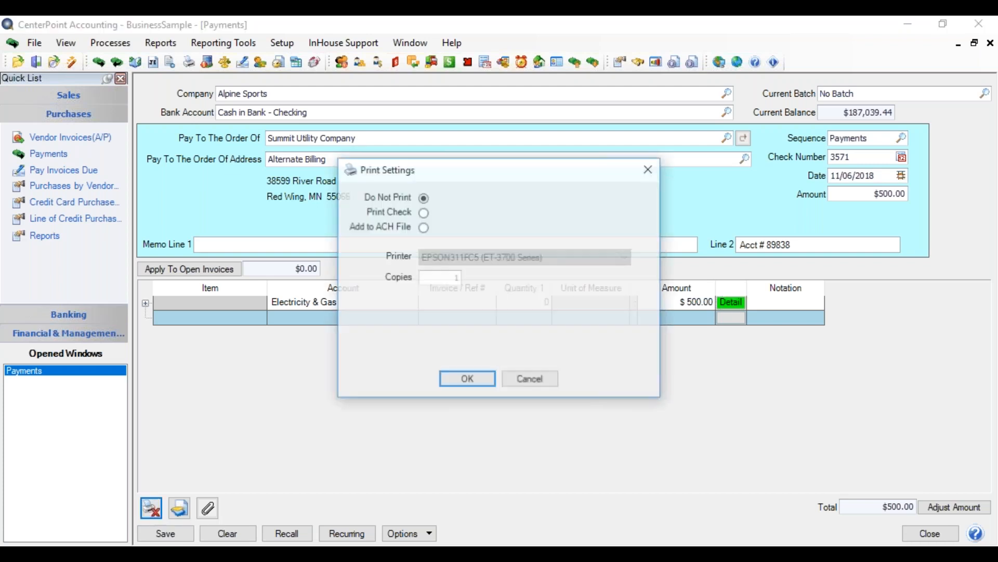
left_click(423, 212)
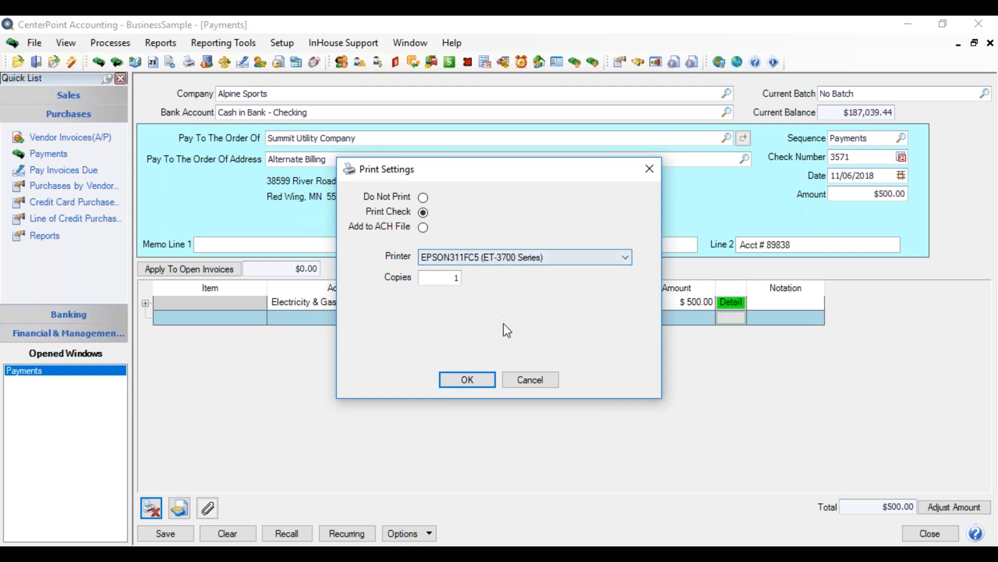
left_click(467, 381)
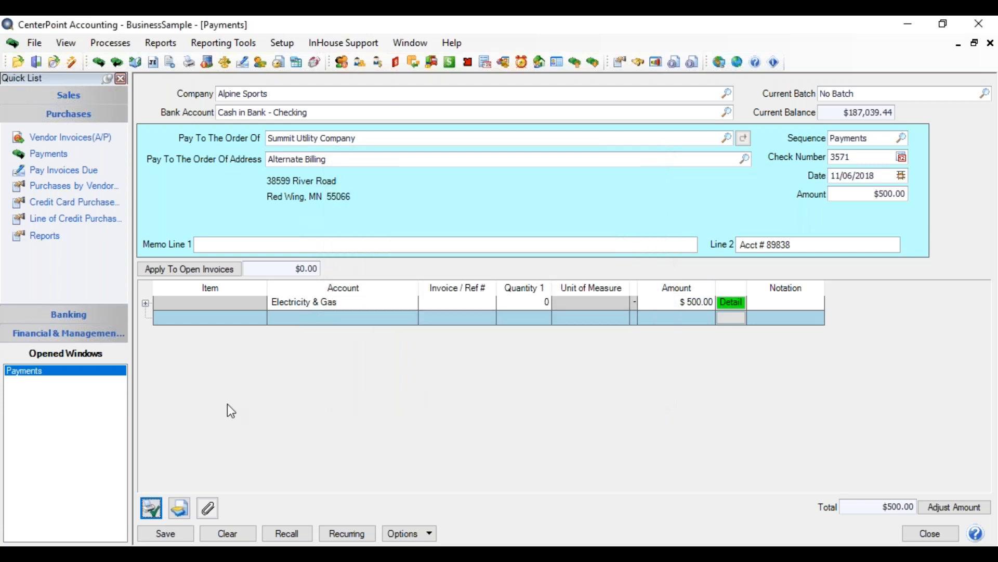
left_click(156, 513)
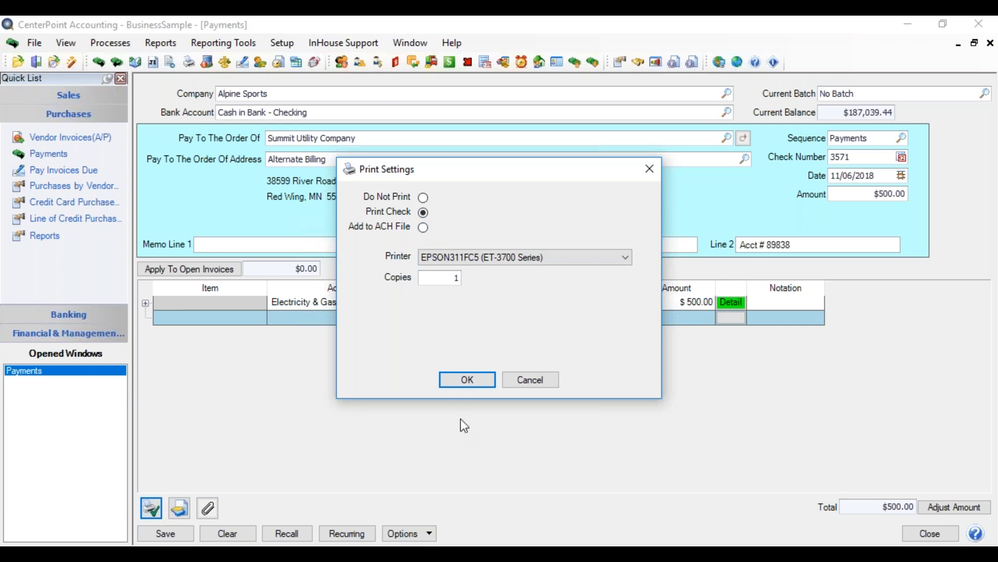
left_click(471, 376)
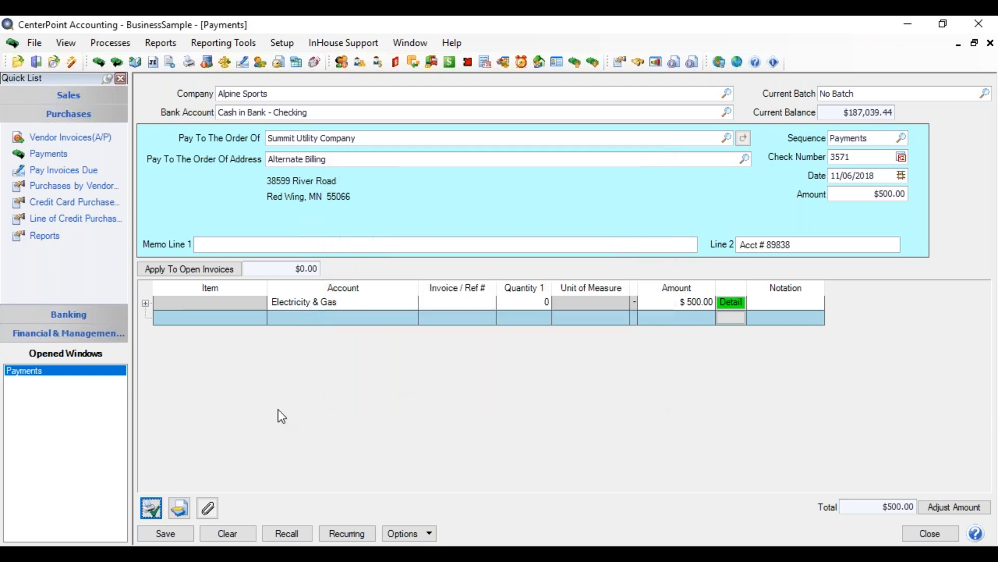
left_click(207, 510)
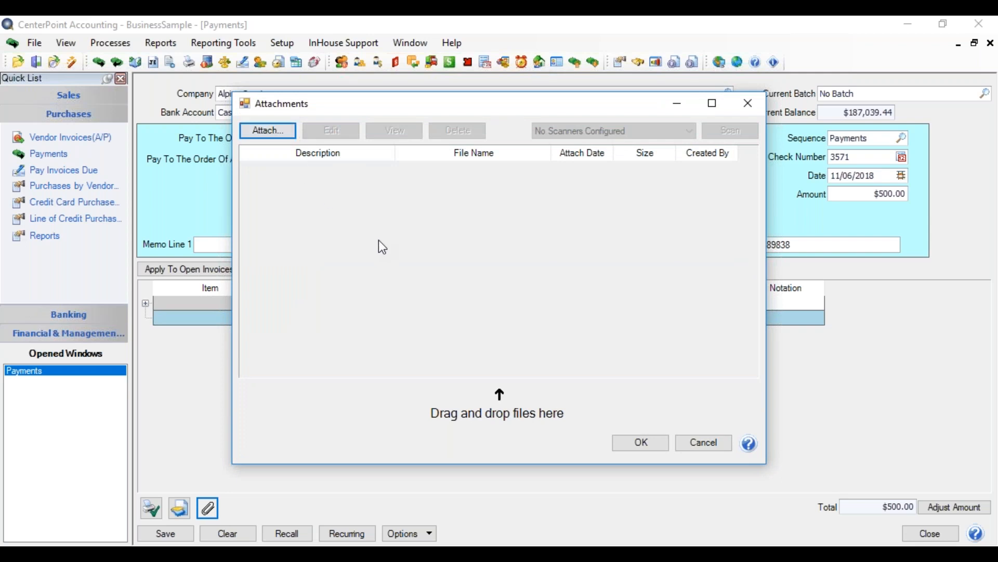
left_click(640, 450)
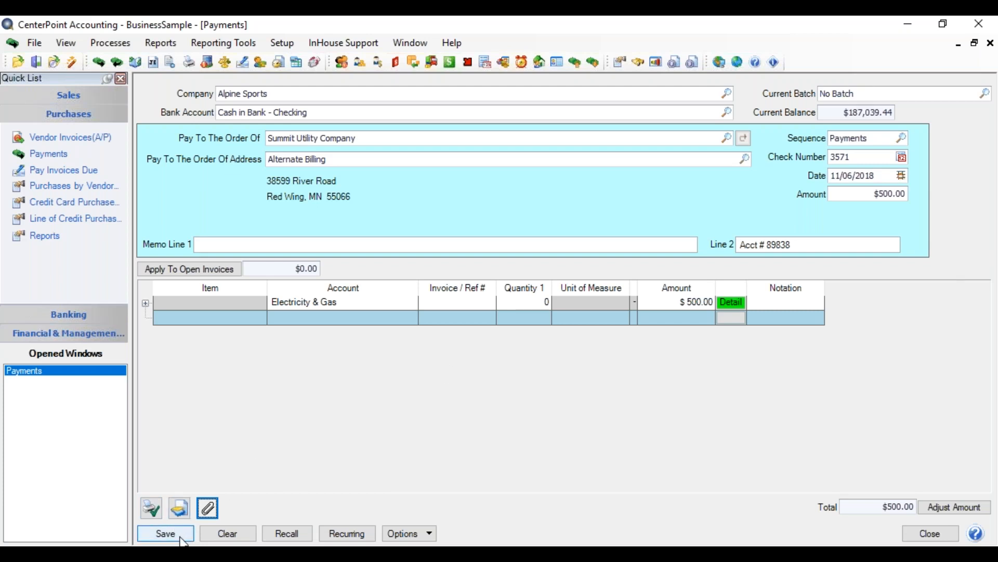
Clear the unsaved Summit Utility Company payment and choose Lakeside Rentals as the payee of a new one
left_click(244, 530)
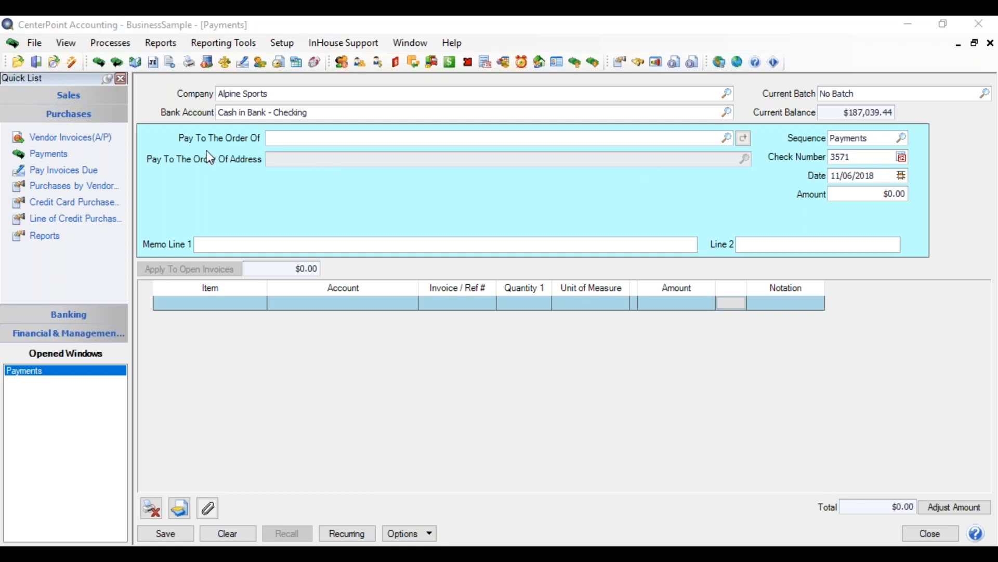
left_click(284, 140)
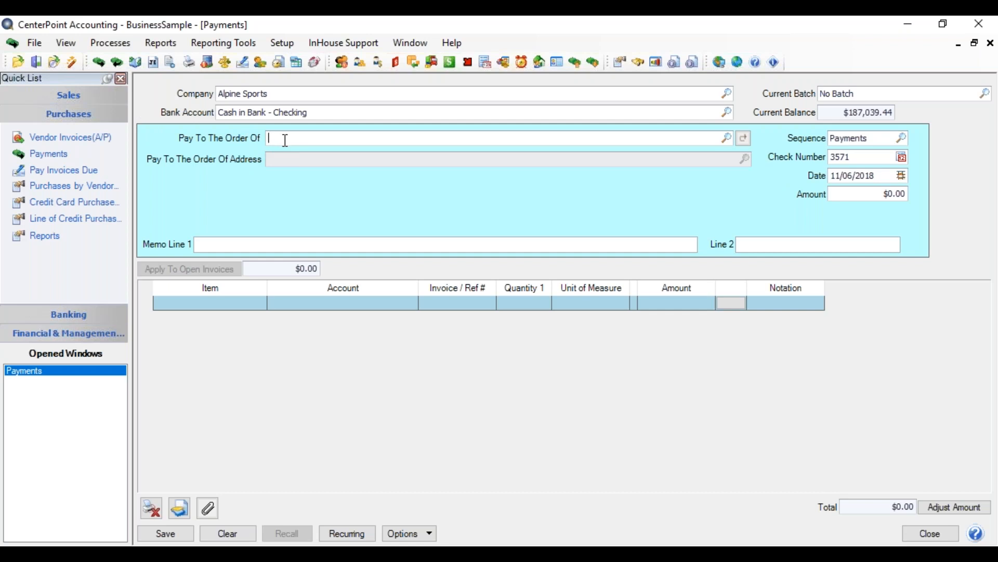
type("lake")
key("Tab")
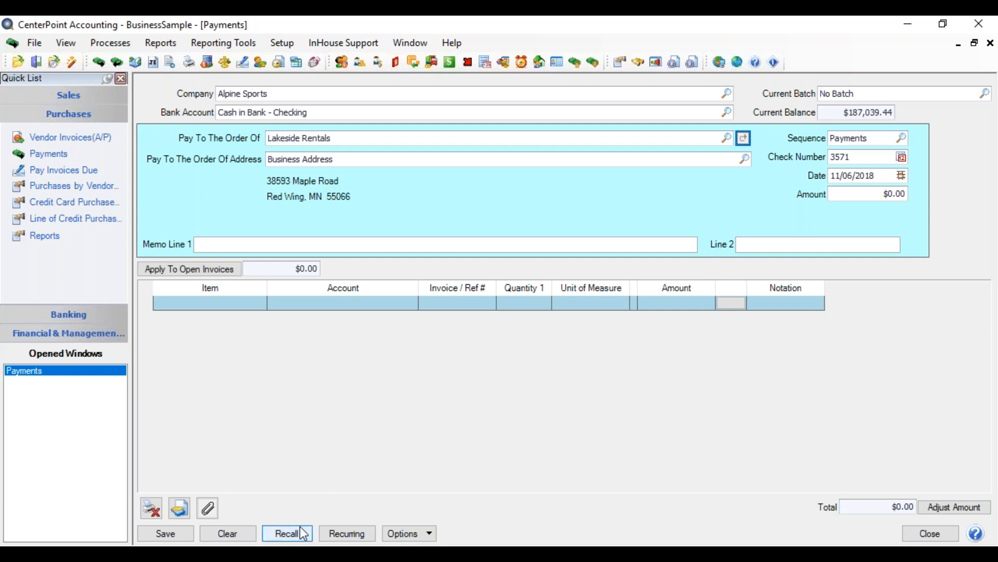
Check the transaction actions available for the payee, including Recall Last Transaction, and leave them without choosing one
right_click(571, 138)
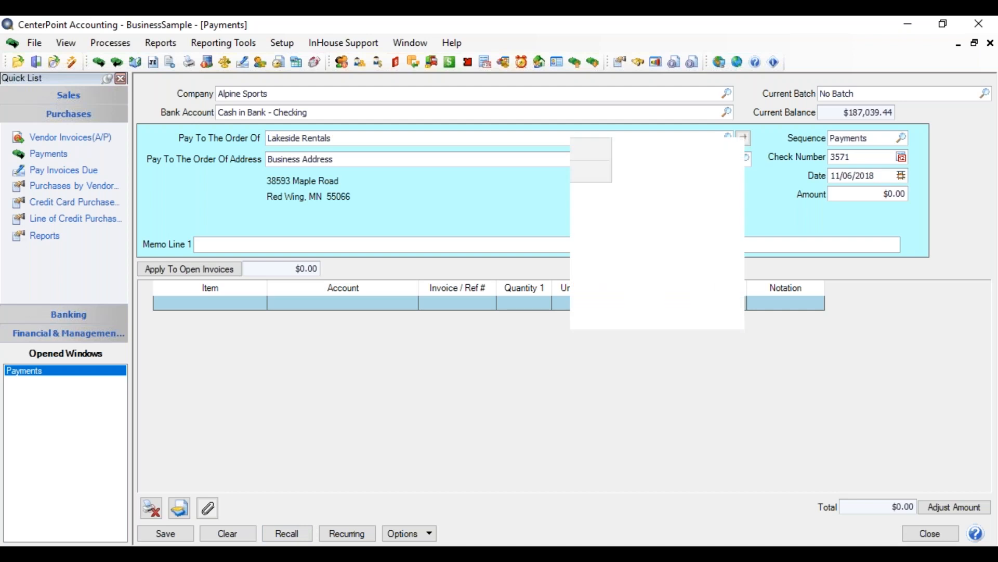
mouse_move(641, 248)
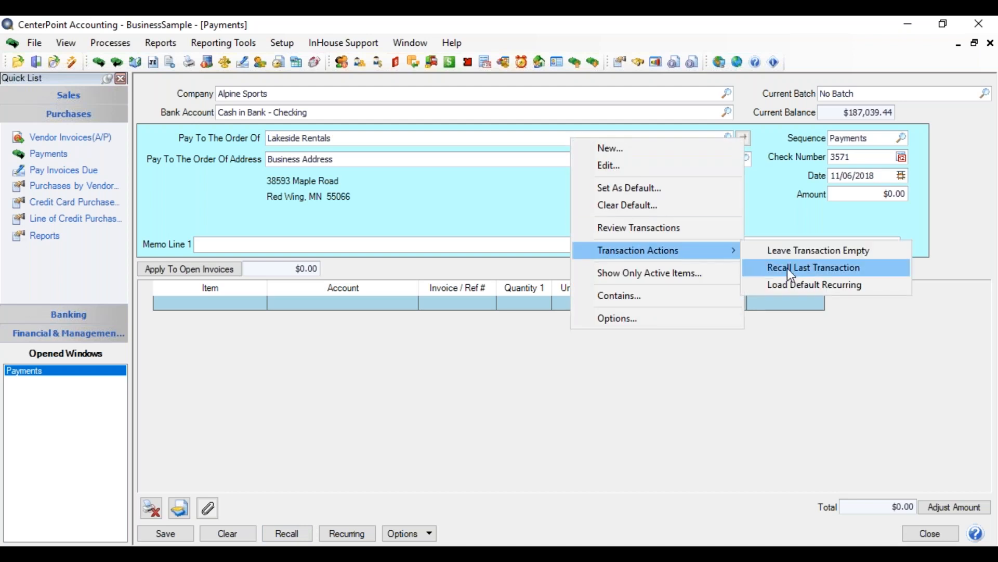
left_click(488, 389)
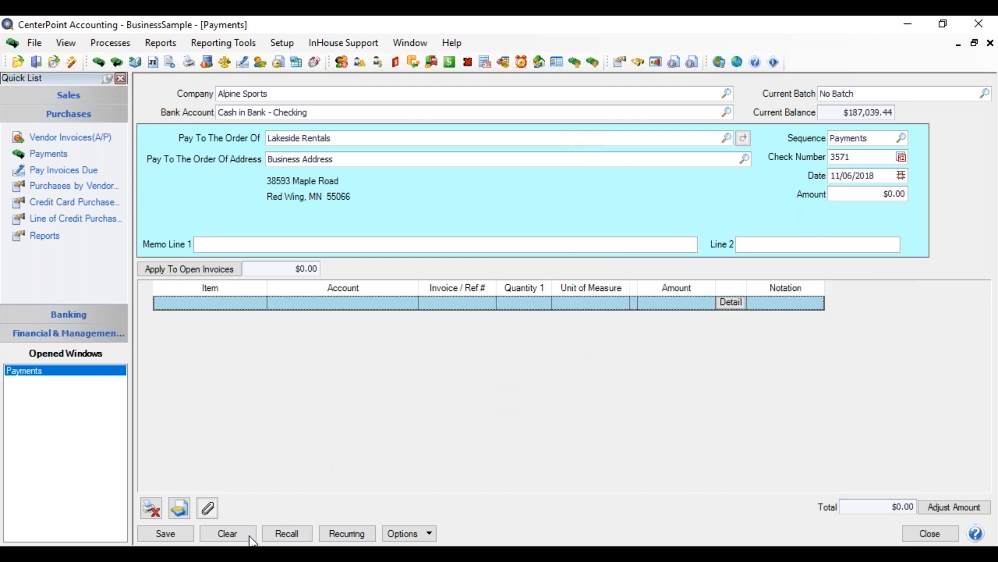
Recall the last Lakeside Rentals payment and change the Office Rent line's notation to November
left_click(295, 537)
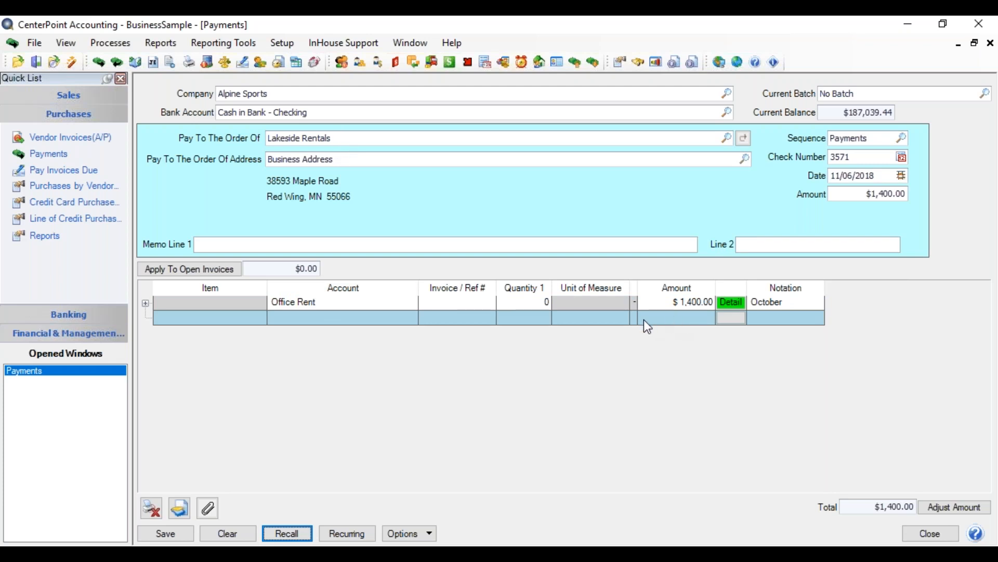
left_click(784, 302)
type("November")
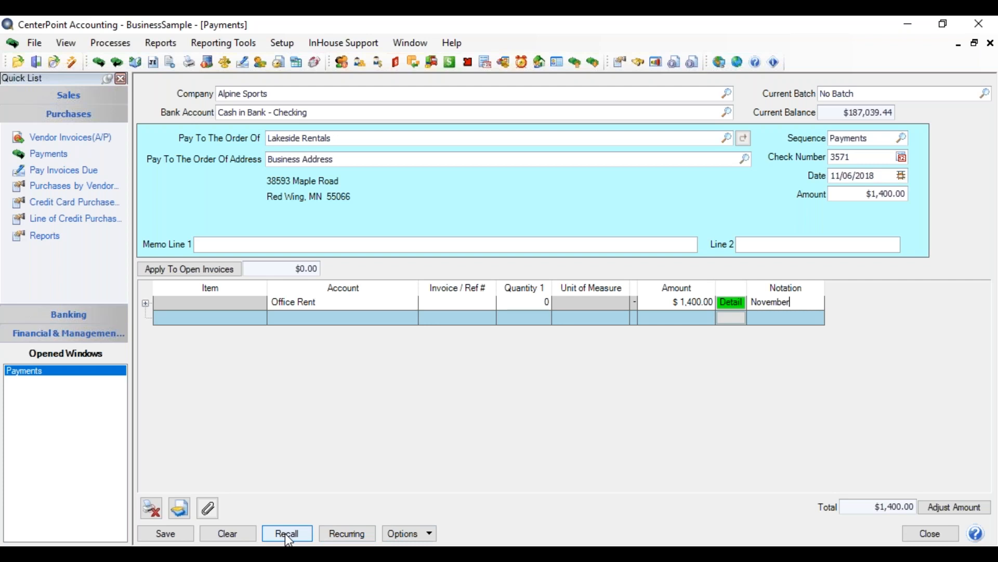
Review the list of previously entered payment transactions and close it
left_click(435, 539)
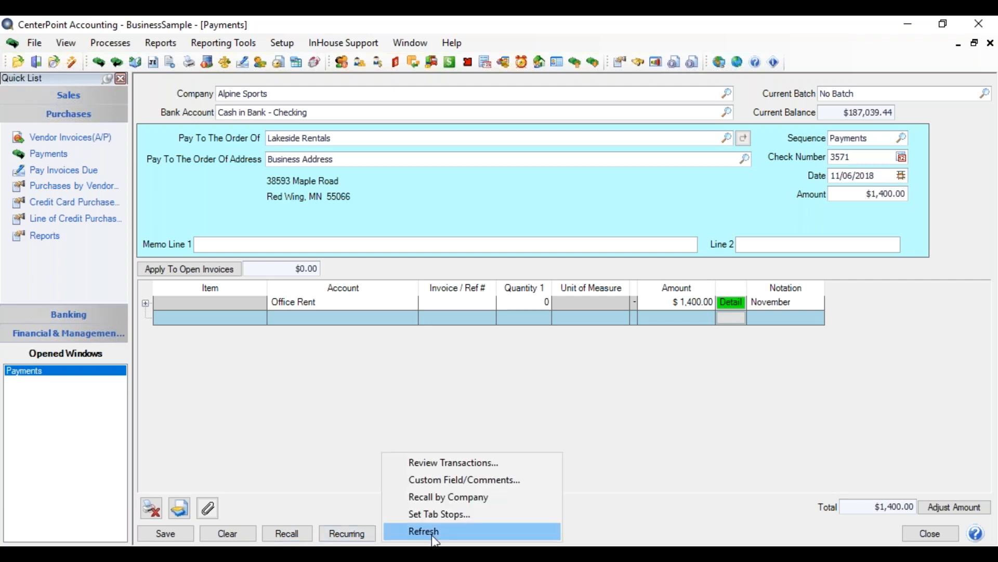
left_click(438, 460)
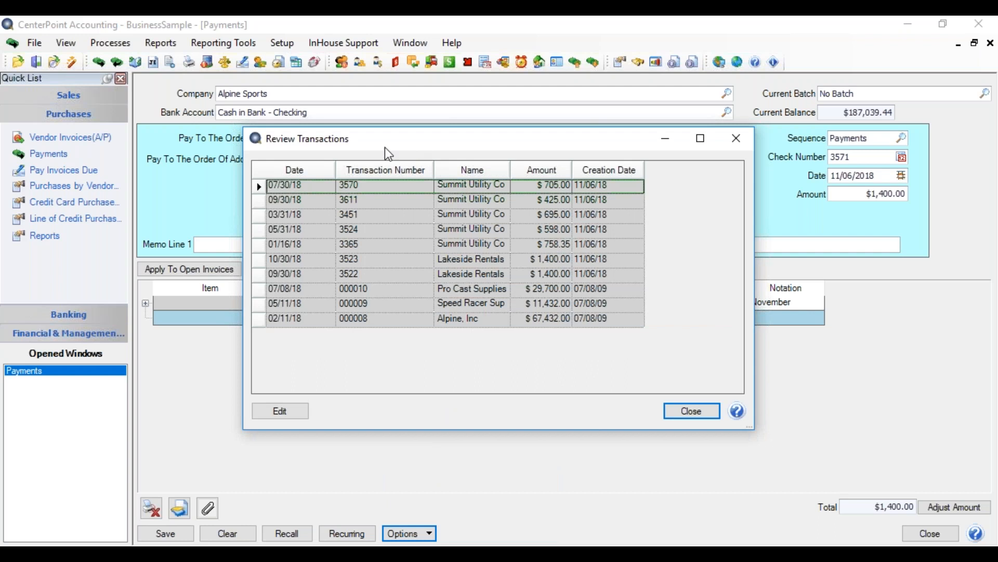
left_click(688, 416)
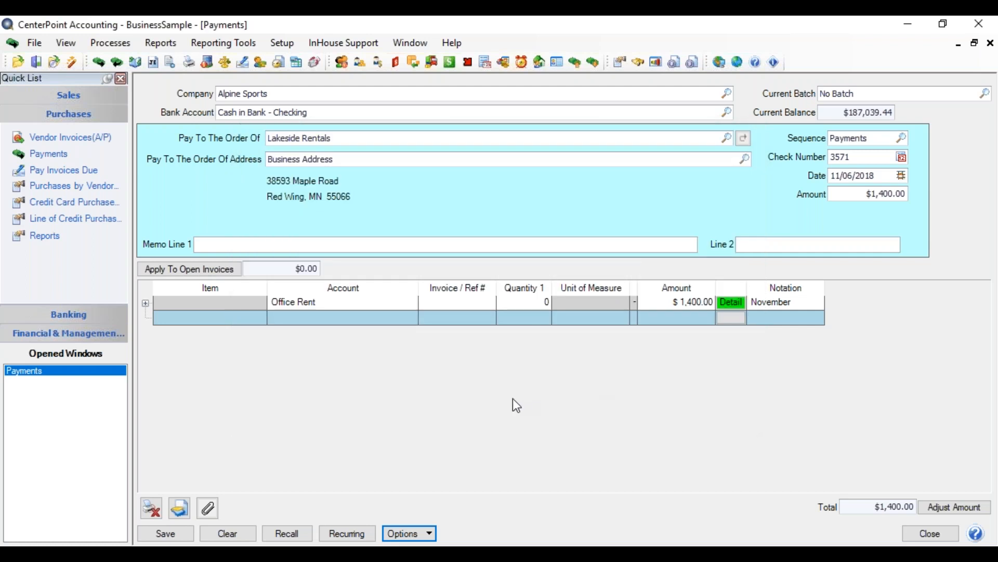
Switch the payment recall option to Recall by Company/Bank
left_click(429, 532)
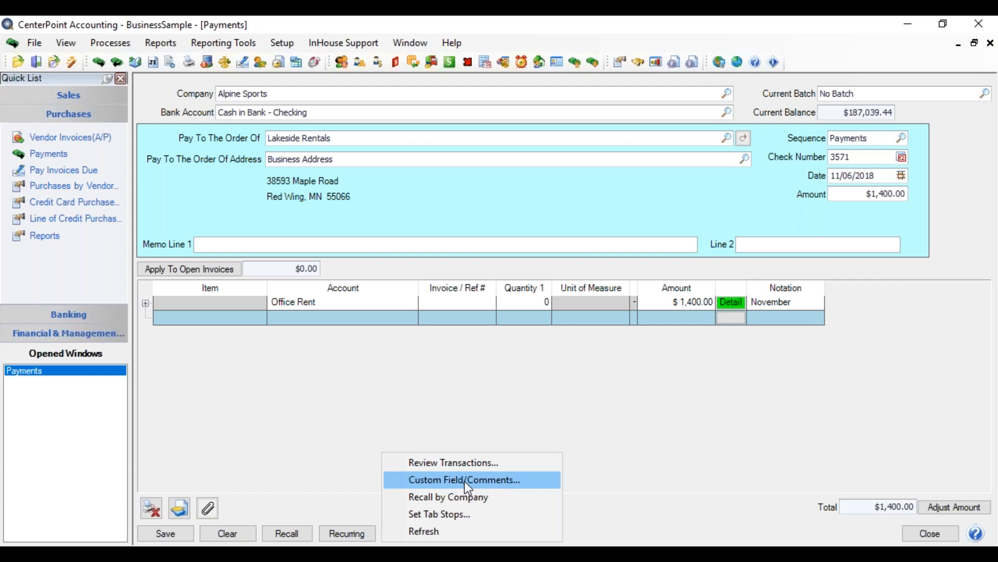
left_click(476, 507)
Add Memo Line 1 and Memo Line 2 to the payment screen's tab stops
left_click(422, 534)
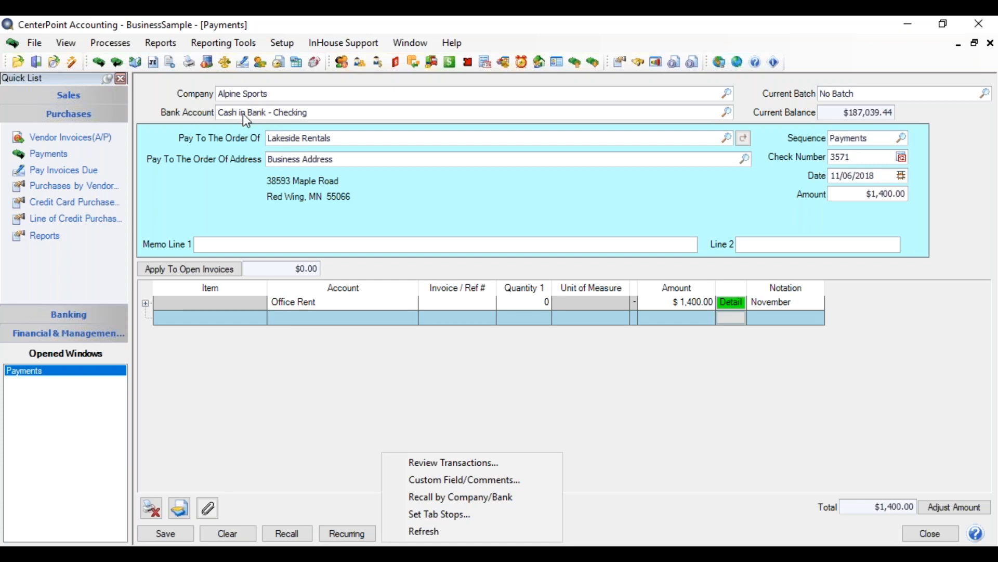
left_click(468, 513)
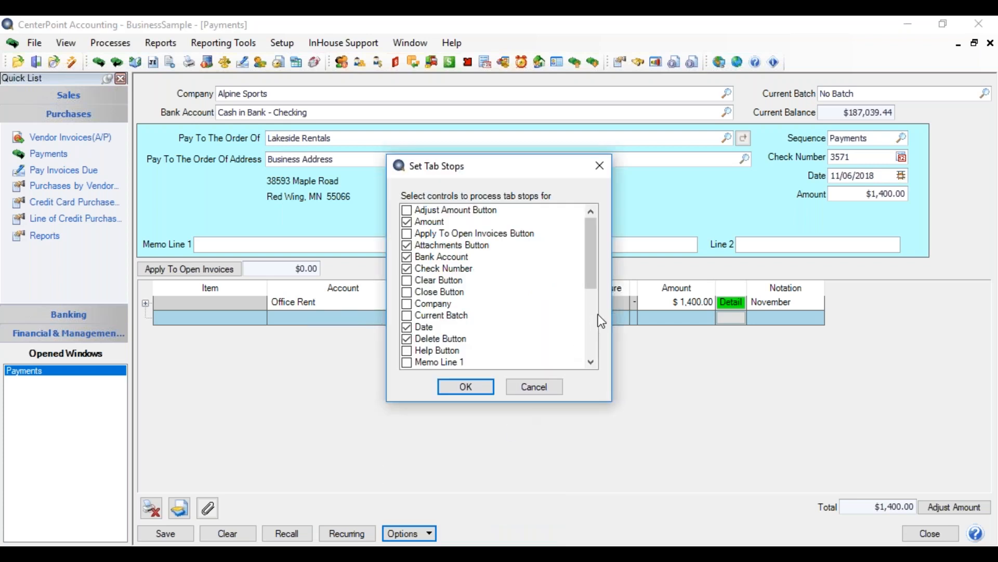
left_click_drag(594, 265, 579, 246)
left_click_drag(589, 266, 487, 301)
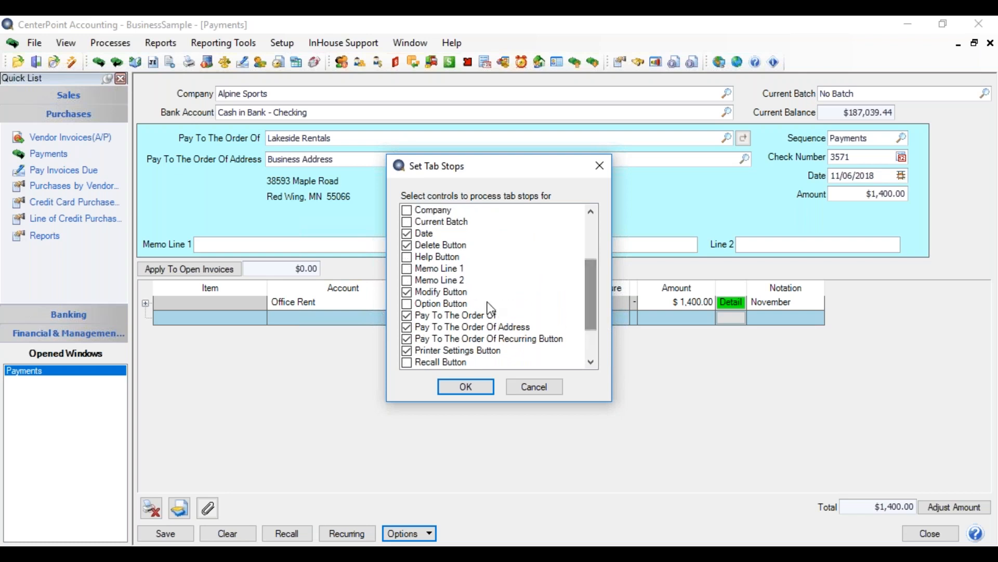
left_click(406, 268)
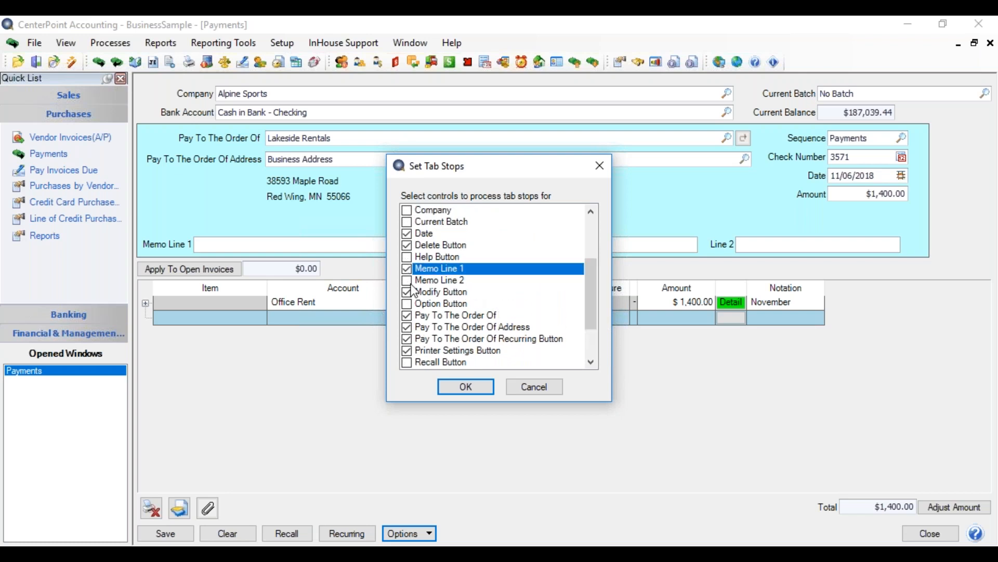
left_click(407, 280)
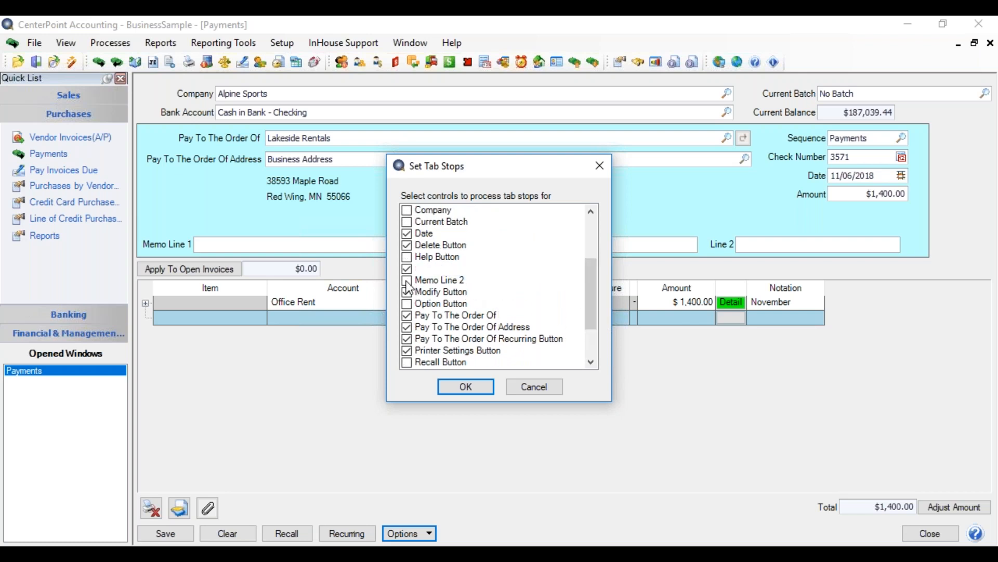
left_click(475, 388)
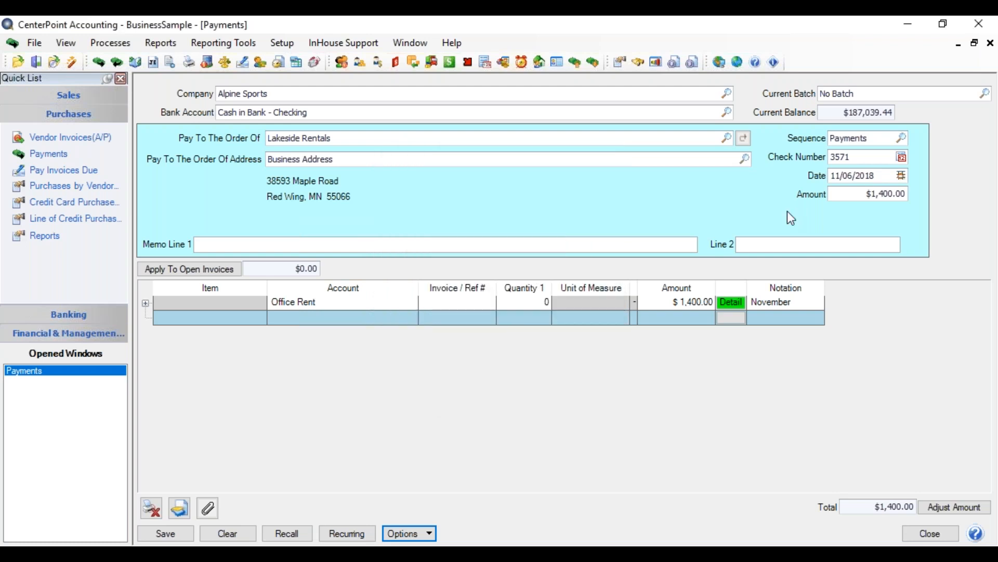
Test the new tab order from the payment amount through the memo lines to the detail line's account
left_click(868, 192)
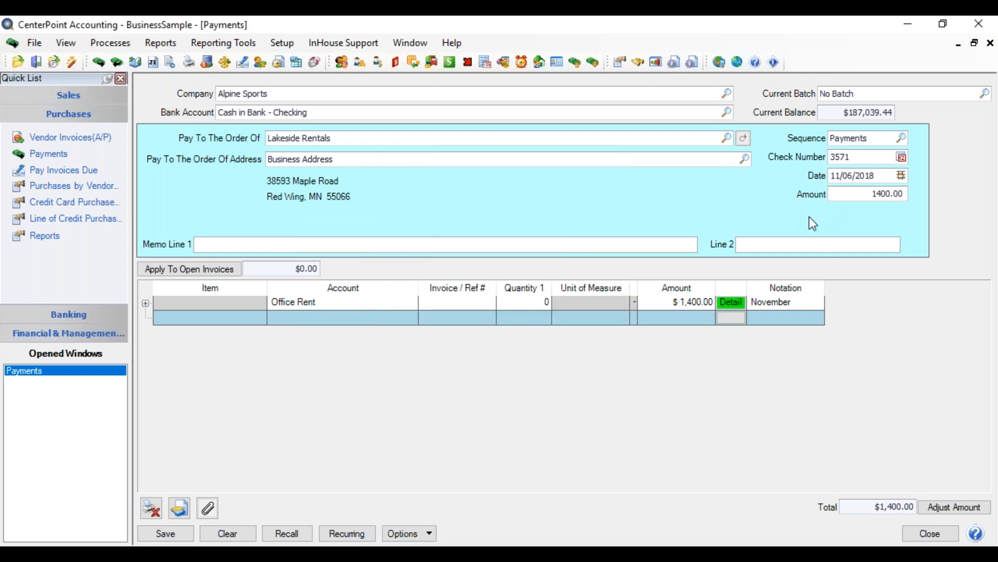
key("Tab")
key("Tab")
key("Tab")
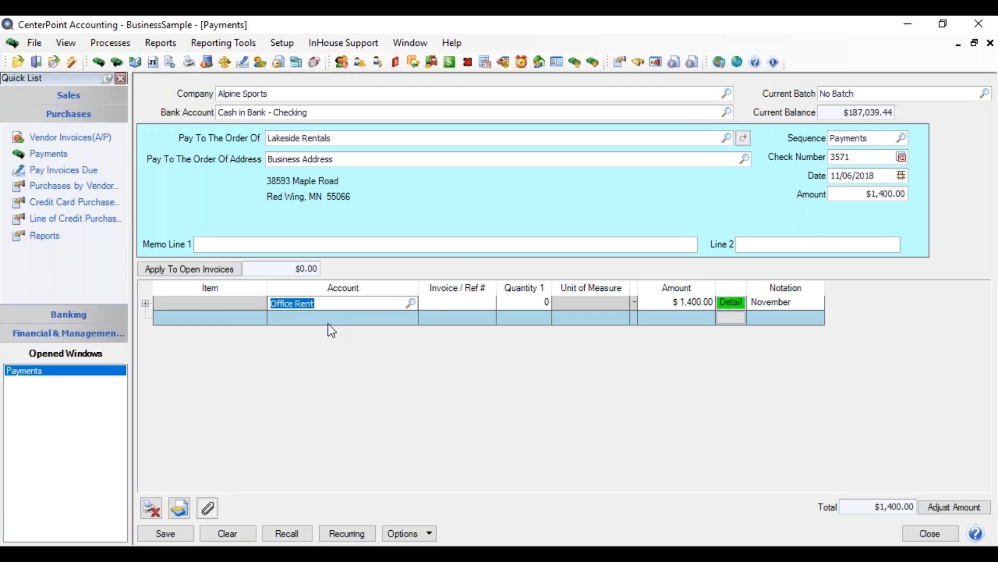
left_click(430, 531)
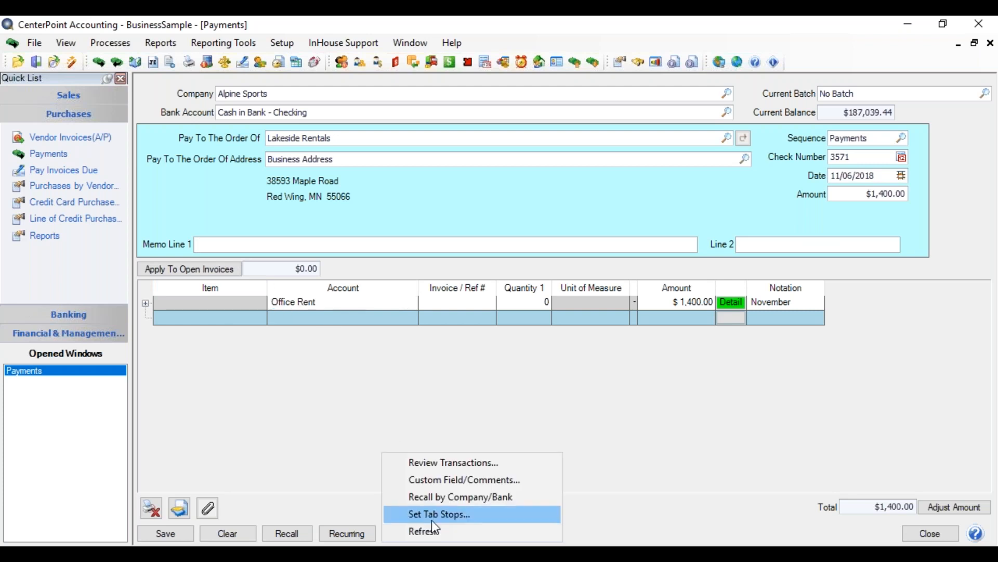
left_click(461, 532)
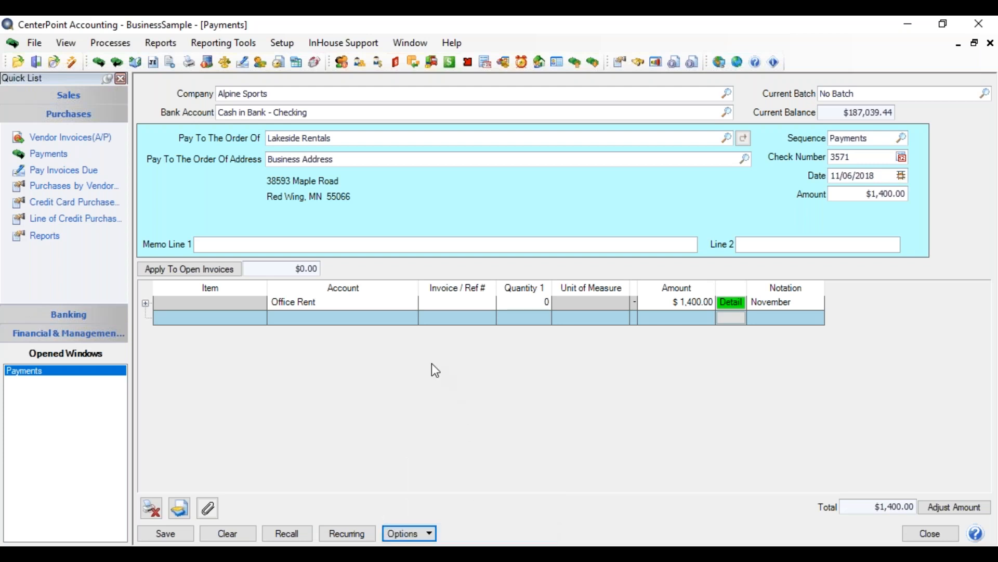
Enable the Profit Center and Line Sequence columns for the payment detail grid and group all checked columns at the start of the column list
right_click(373, 314)
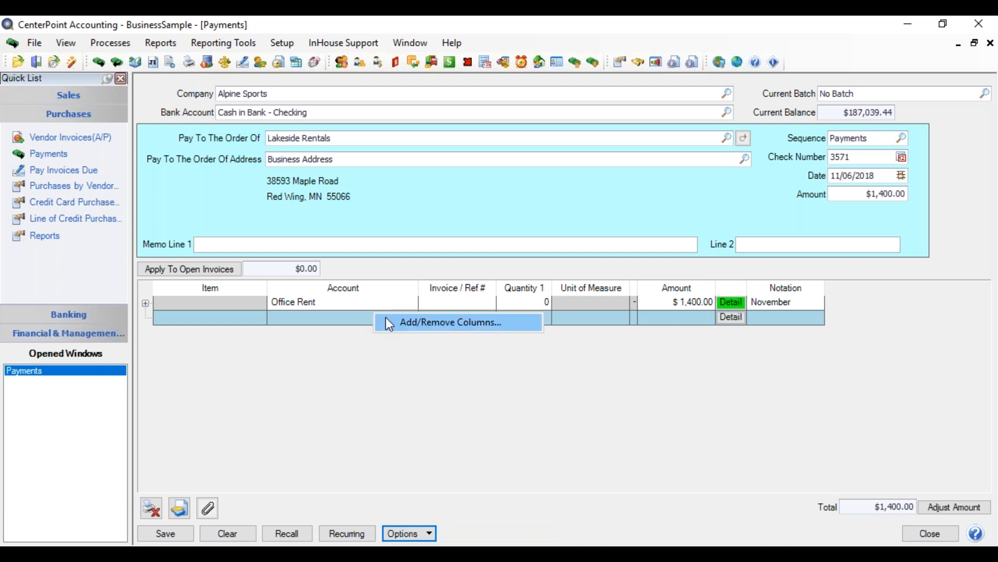
left_click(446, 327)
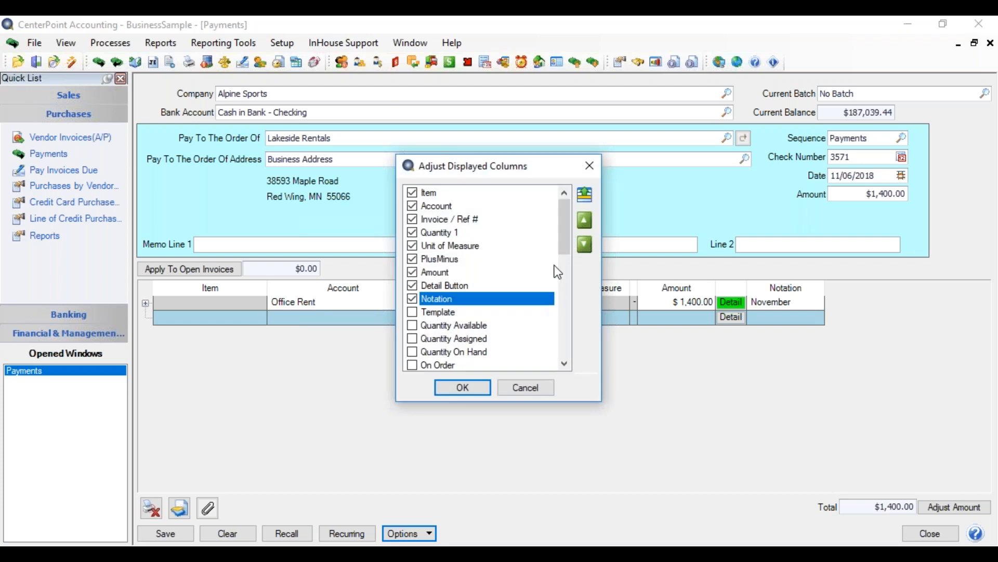
left_click_drag(566, 225, 571, 247)
left_click_drag(563, 233, 573, 279)
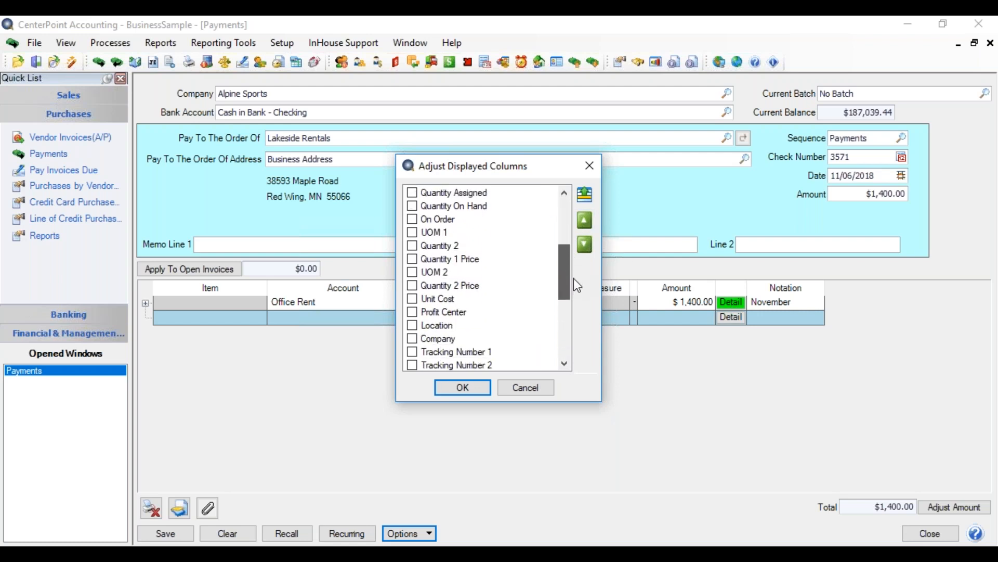
left_click(414, 311)
left_click_drag(564, 286, 572, 342)
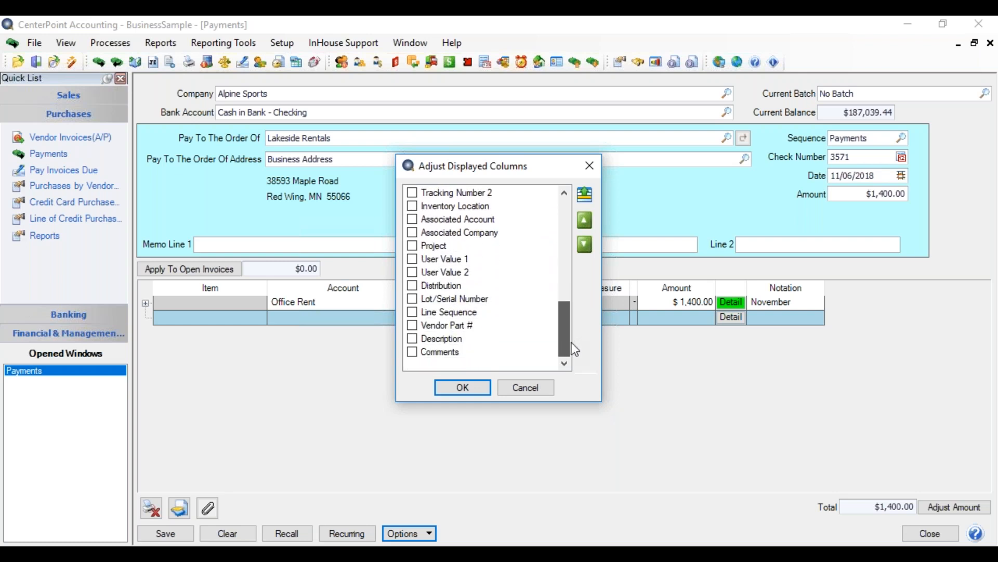
left_click(413, 312)
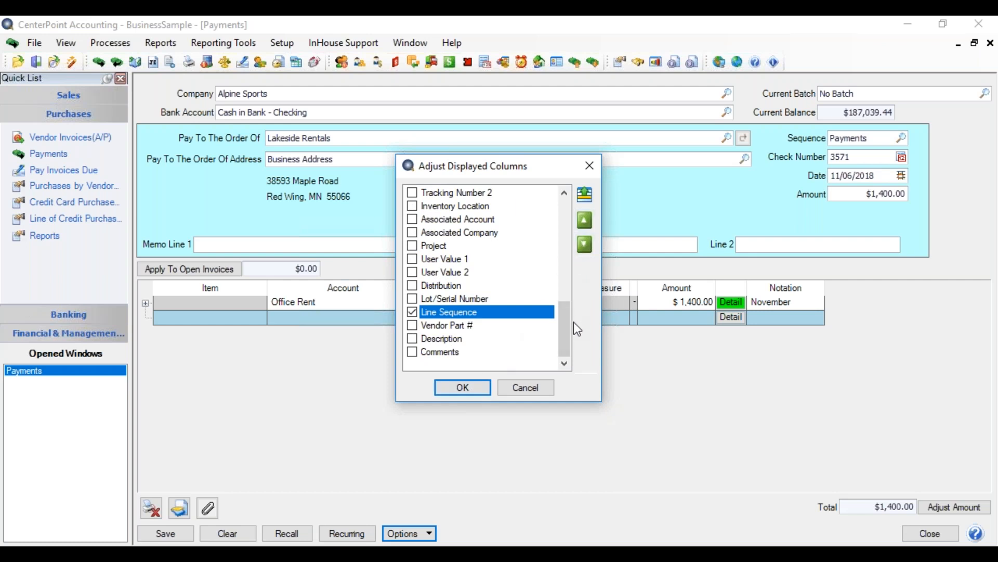
left_click_drag(564, 330, 566, 224)
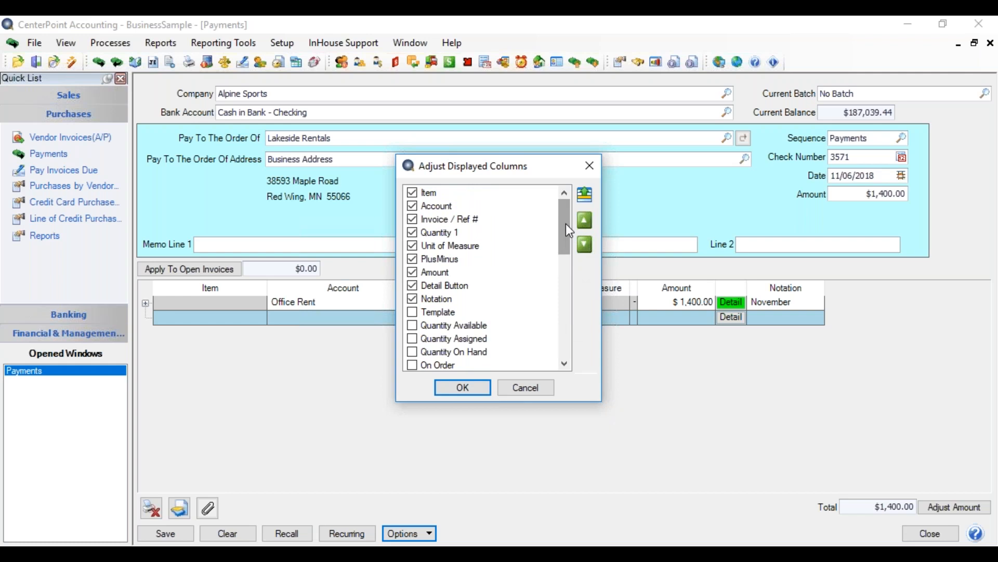
left_click(586, 198)
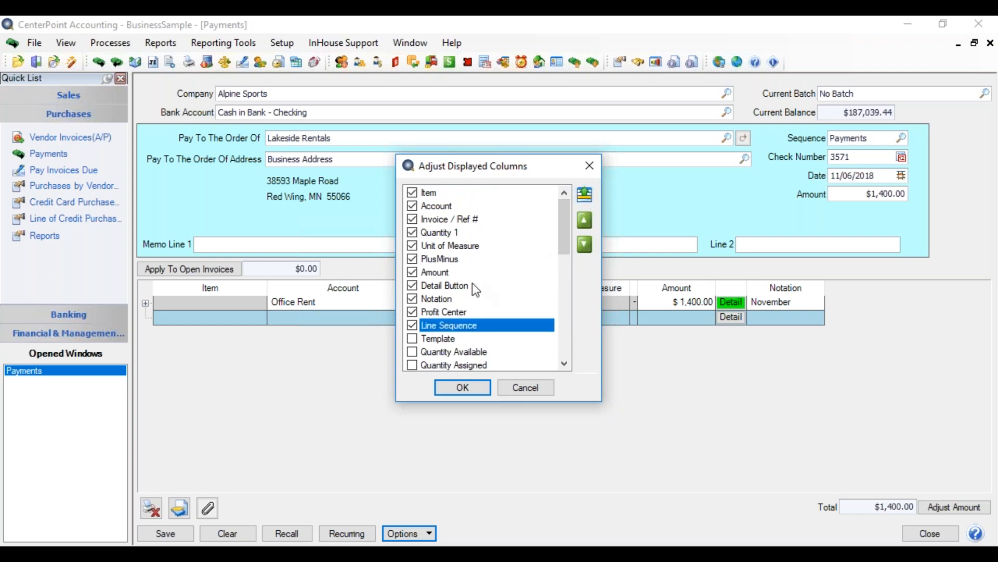
Place the Profit Center column directly after Amount and Detail Button after Notation, and apply the column layout
left_click(448, 311)
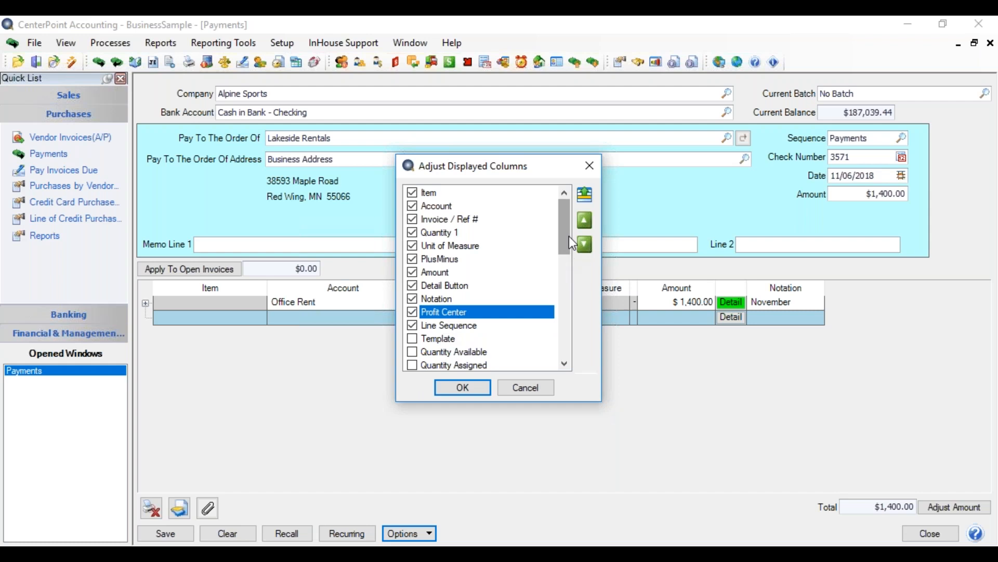
left_click(585, 220)
left_click(584, 220)
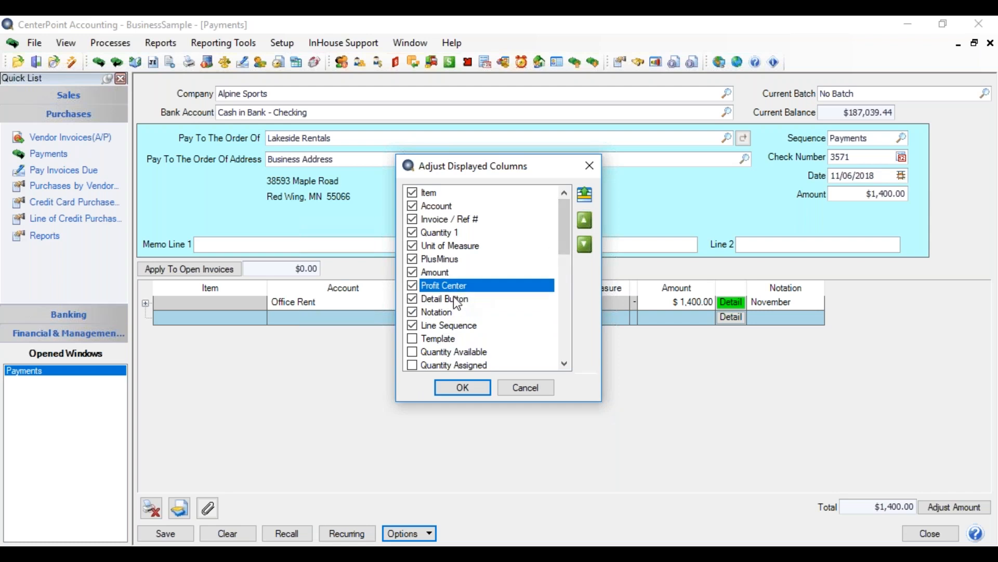
left_click(468, 299)
left_click(584, 245)
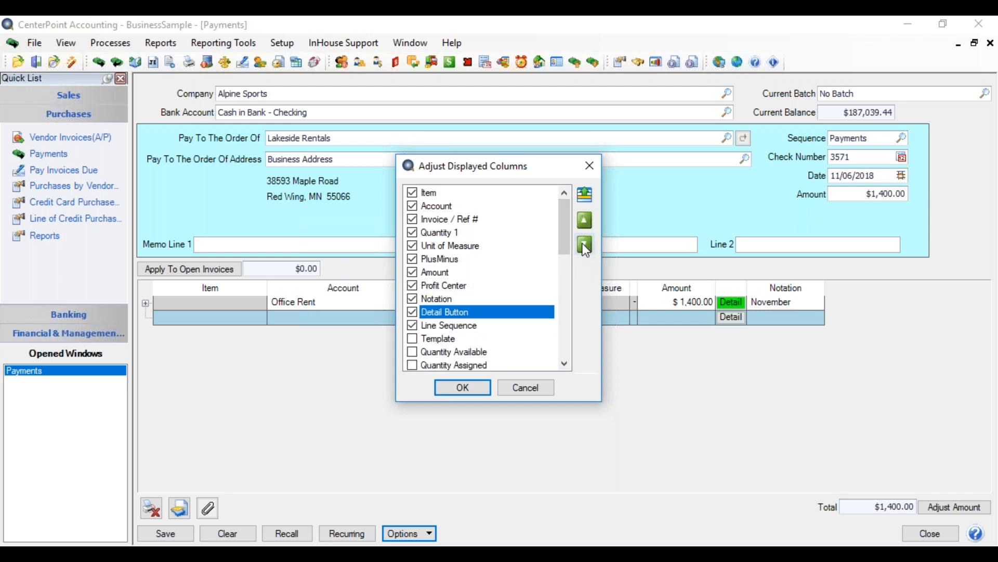
left_click(482, 389)
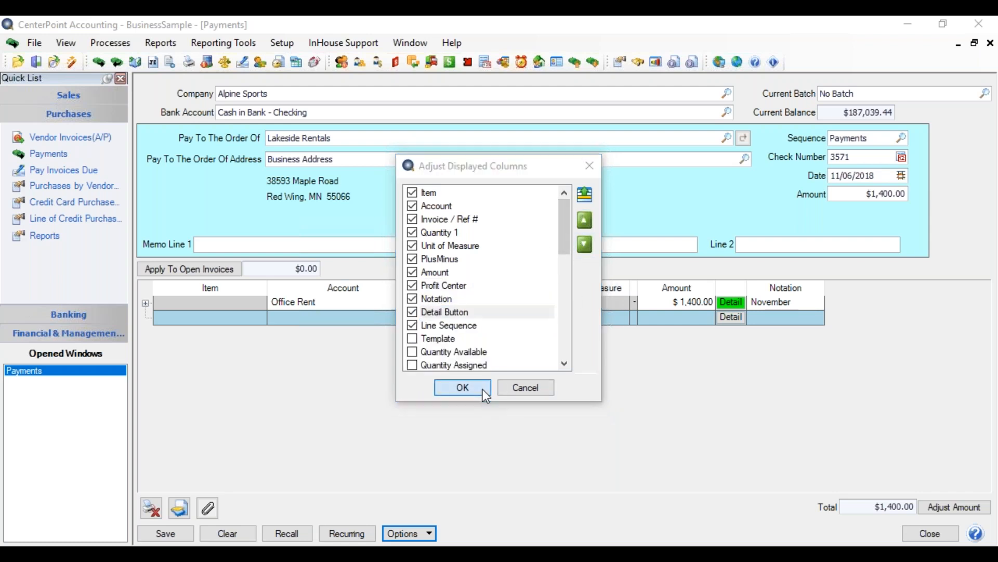
Add a second detail line for Repair and Maintenance Expense with an amount of 40.00
left_click(295, 319)
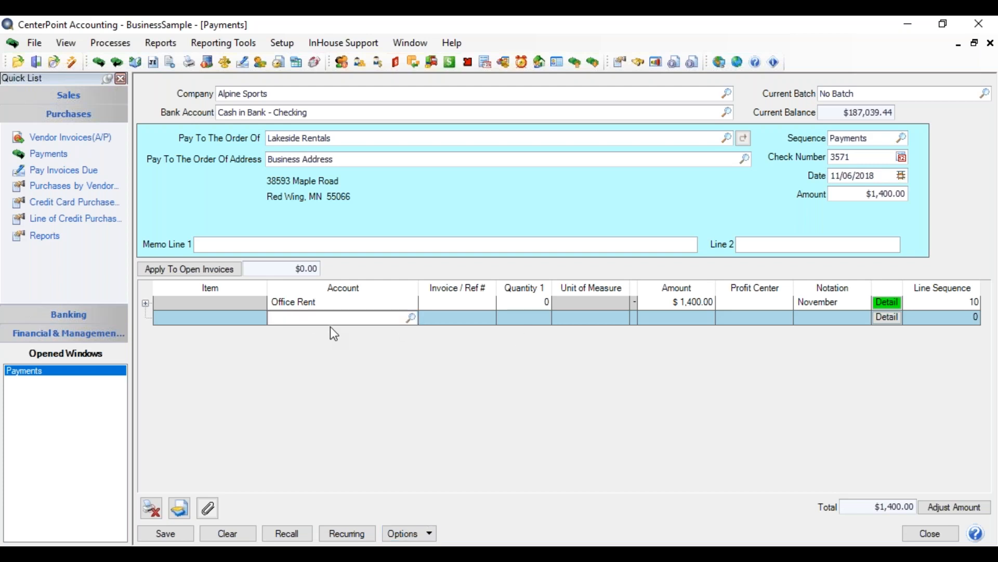
type("rep")
key("Tab")
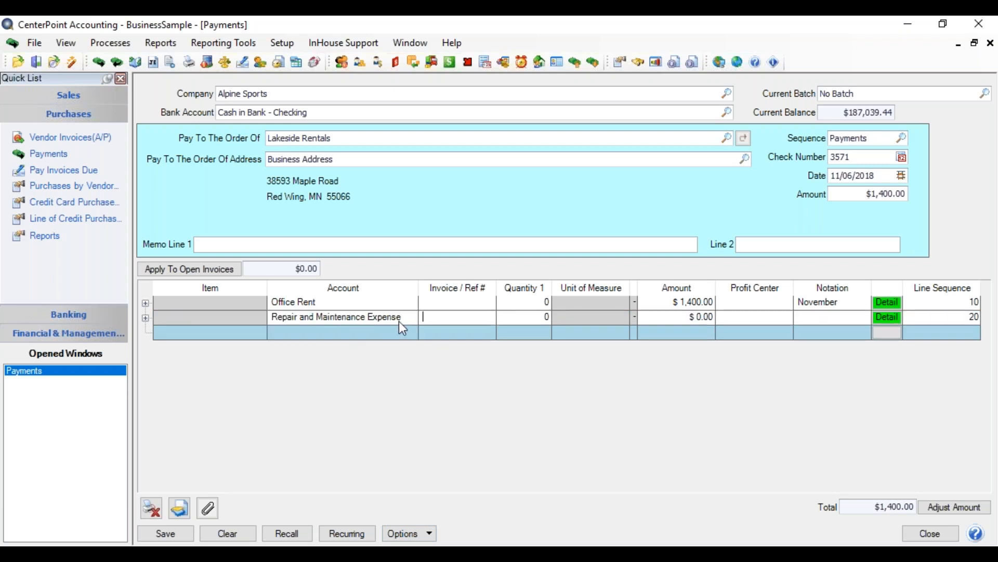
key("Tab")
key("Tab")
type("40.00")
key("Tab")
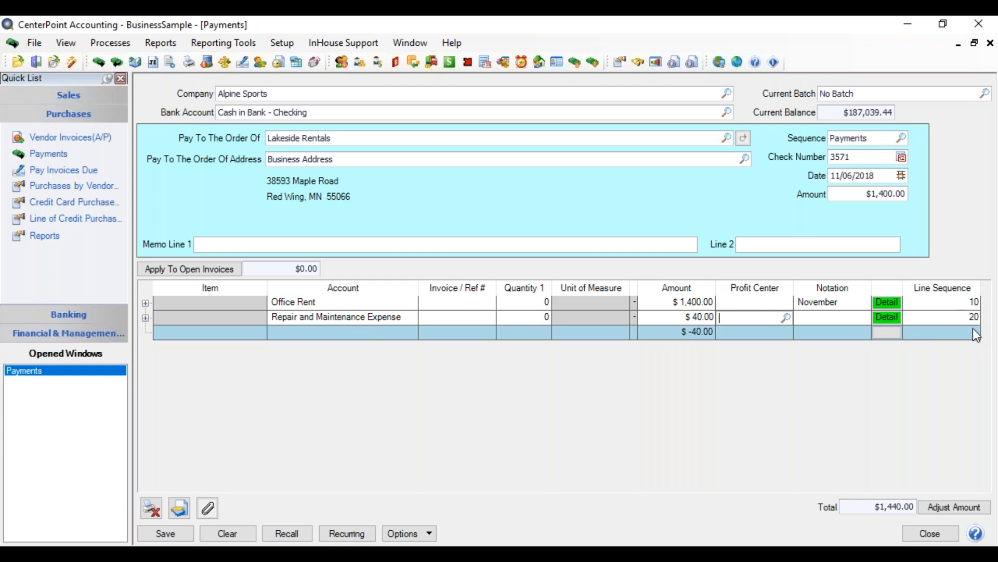
Set the Repair and Maintenance Expense line's sequence to 8 and refresh the screen to reorder the detail lines
left_click(353, 318)
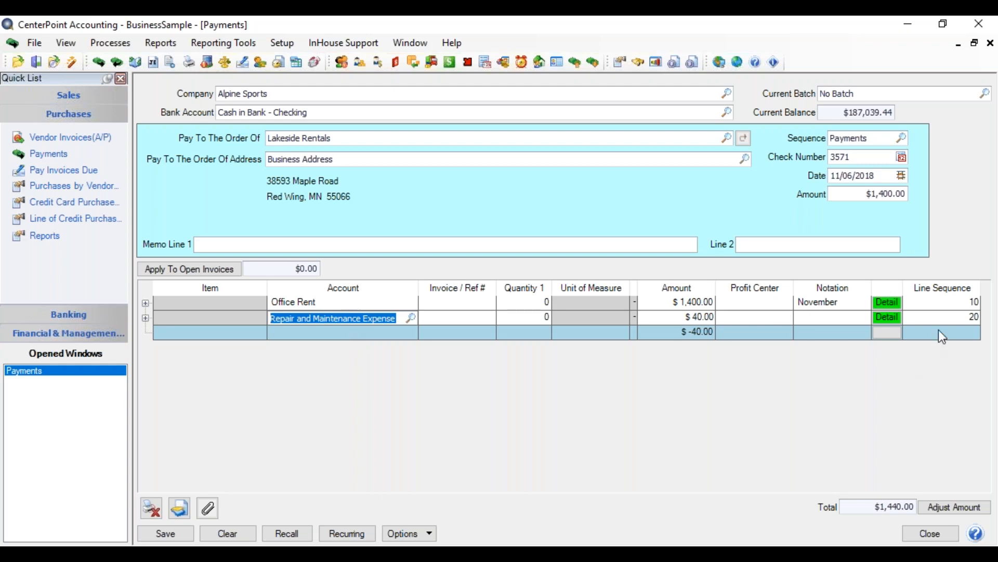
left_click(954, 319)
type("8")
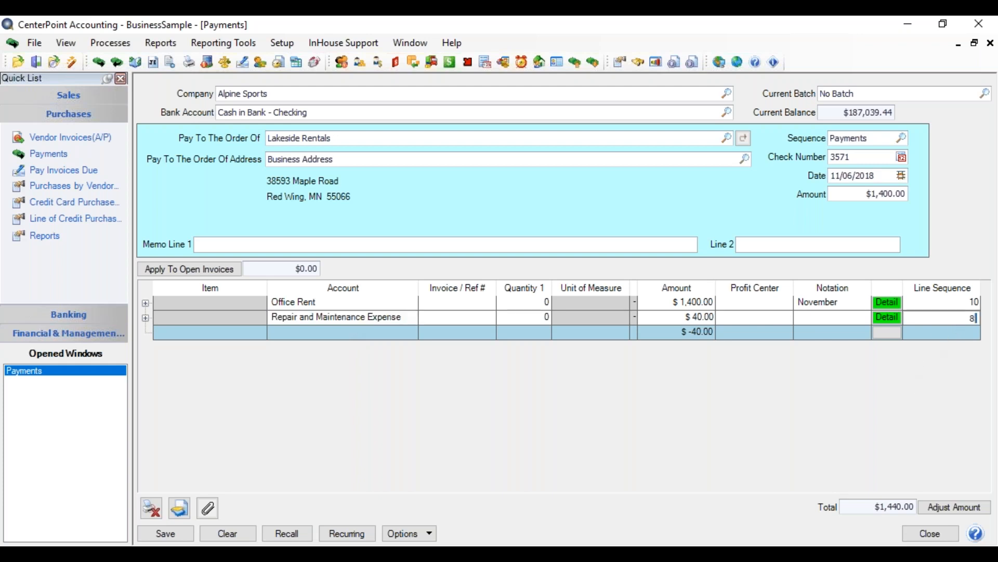
left_click(405, 535)
left_click(416, 530)
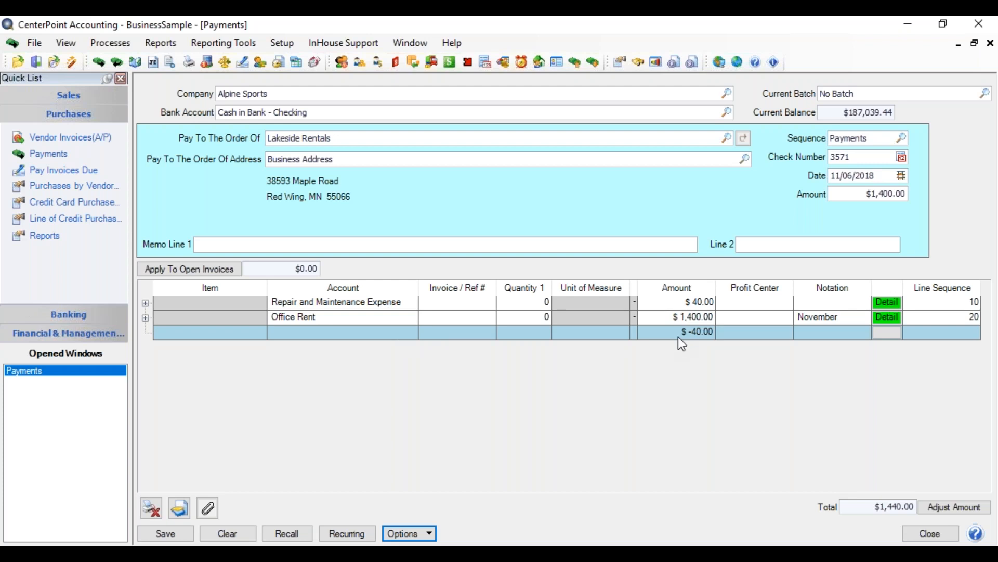
Assign the Biking Equipment & Service profit center to the Office Rent line and review that line's detail information
left_click(382, 317)
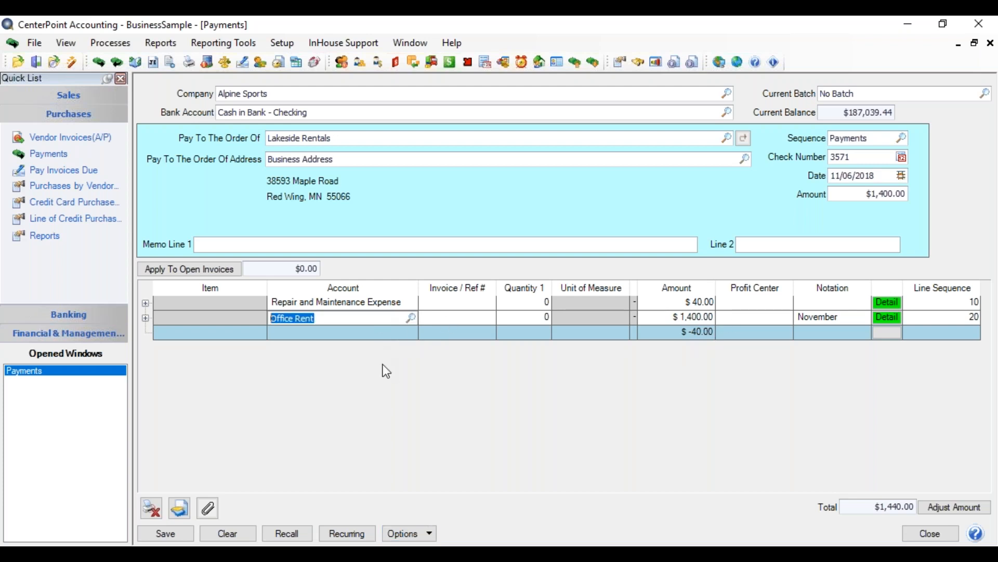
key("Tab")
key("Tab")
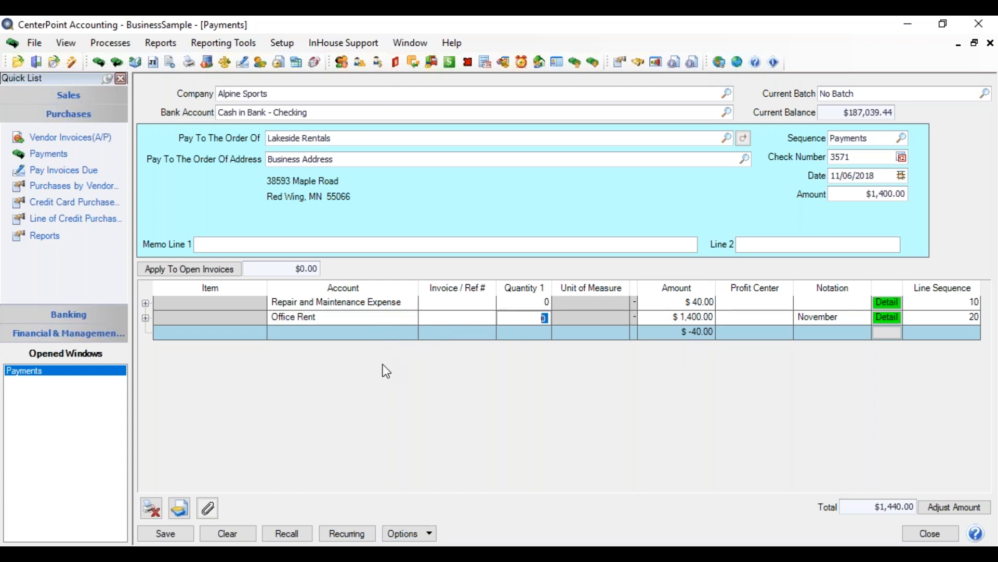
key("Tab")
key("Tab")
left_click(797, 319)
left_click(782, 322)
left_click(785, 318)
double_click(364, 230)
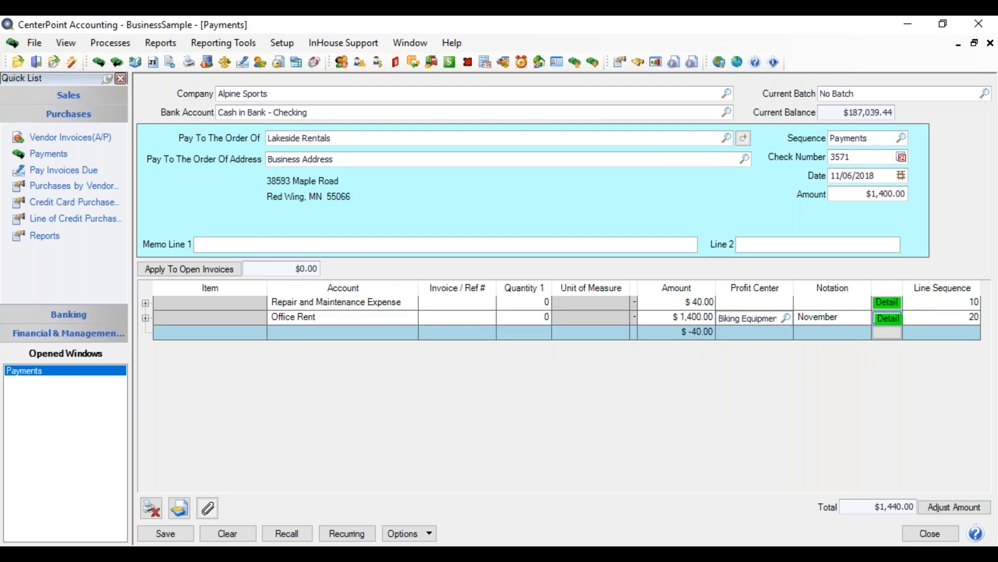
left_click(888, 318)
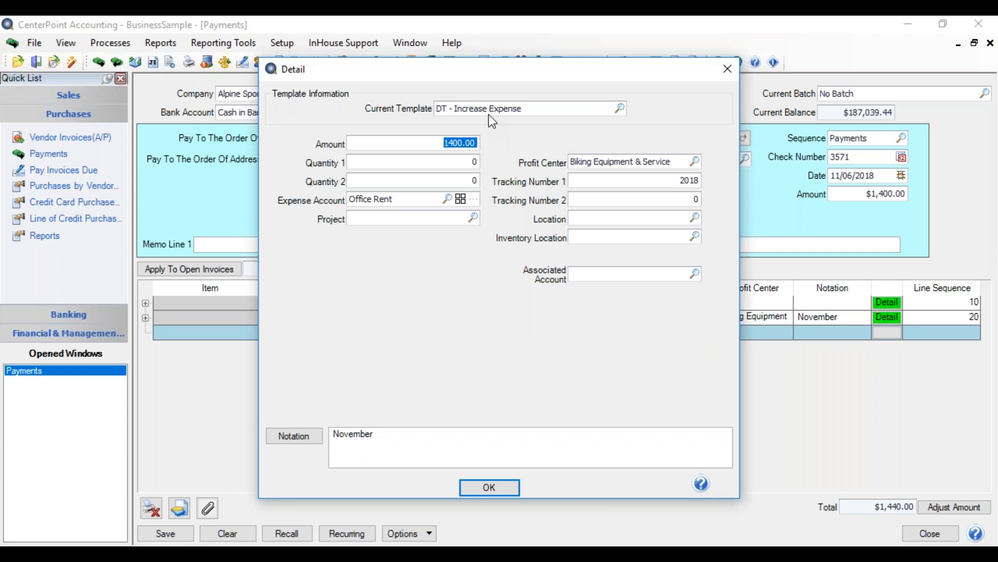
left_click(515, 487)
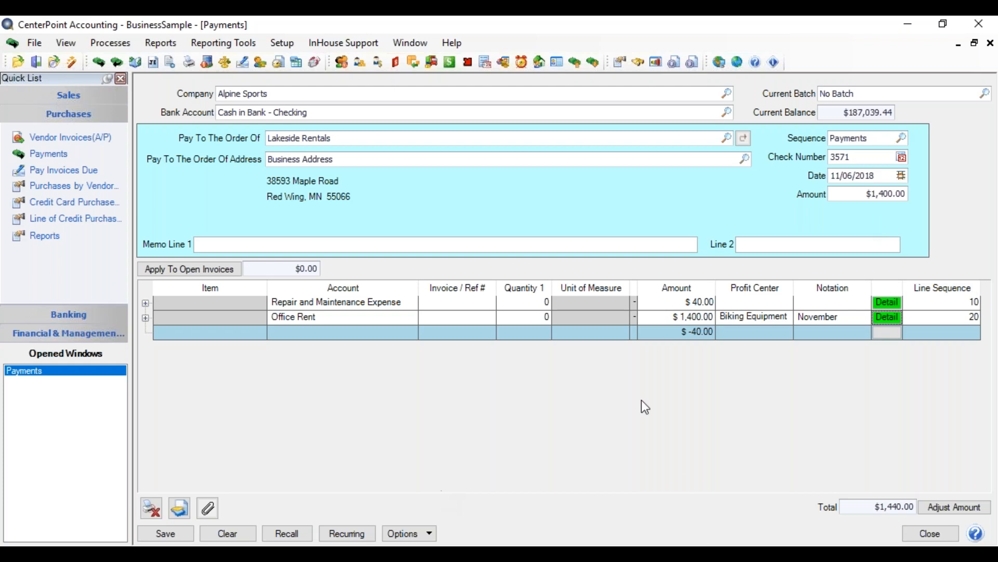
Adjust the payment amount to the detail total and change the Repair and Maintenance Expense line's amount to 50.00
left_click(933, 506)
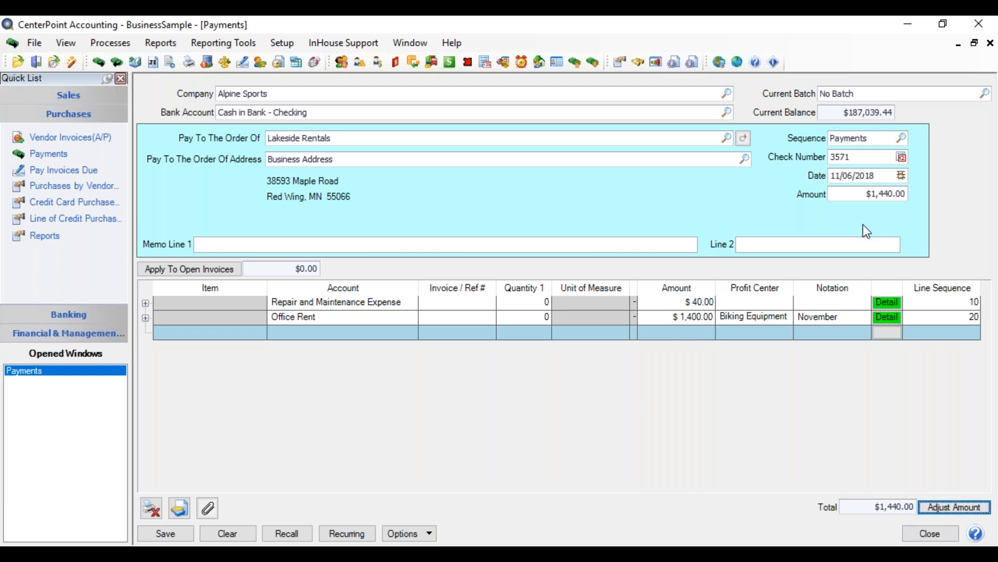
left_click(671, 304)
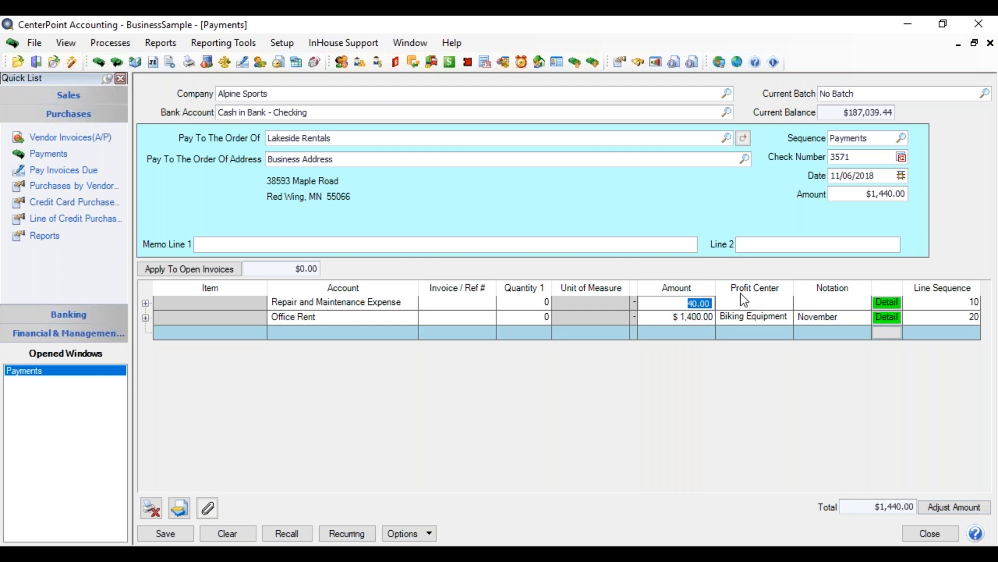
type("50.00")
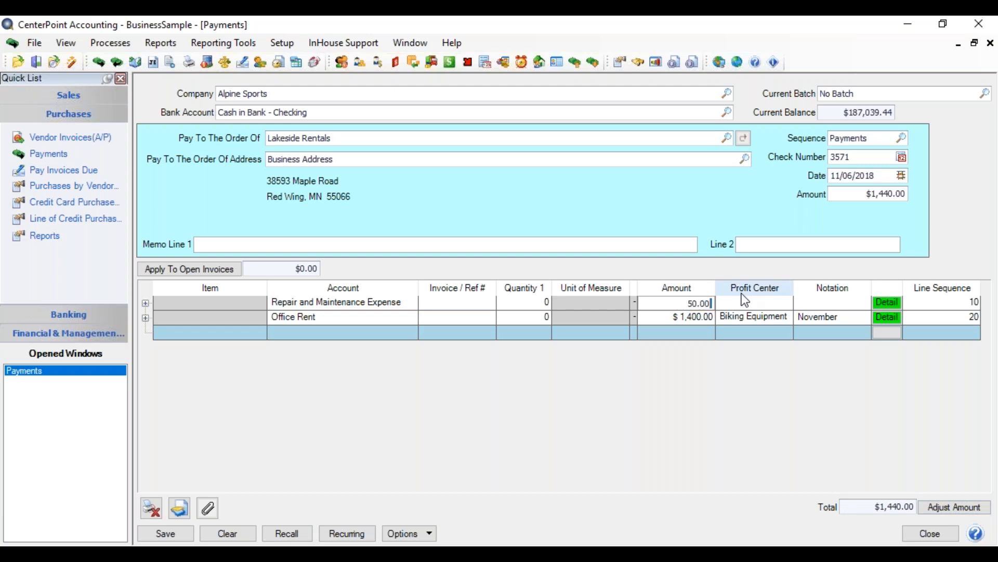
key("Tab")
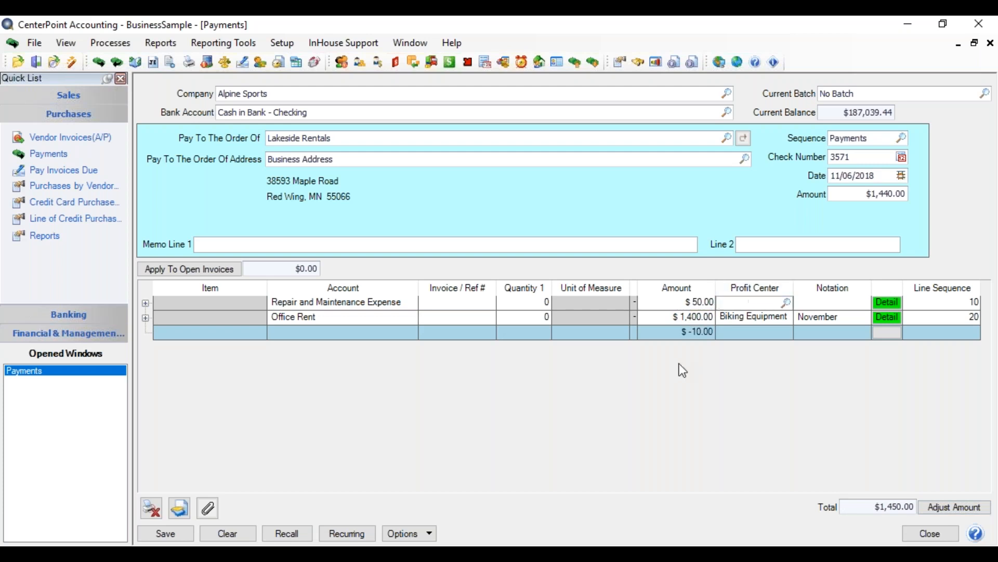
Try saving the payment, decline accepting the subdivision amounts, and adjust the payment amount to the detail total instead
left_click(153, 533)
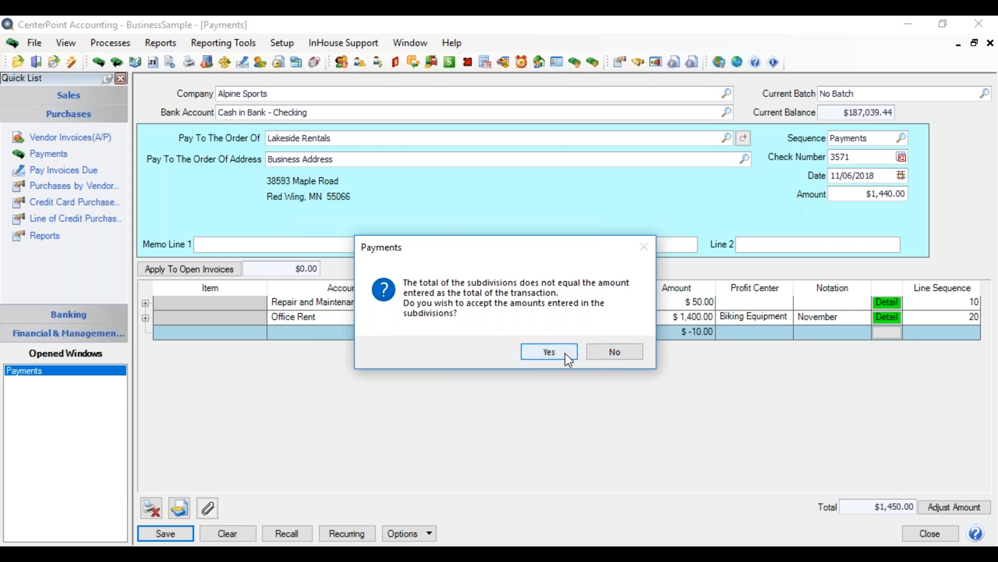
left_click(615, 354)
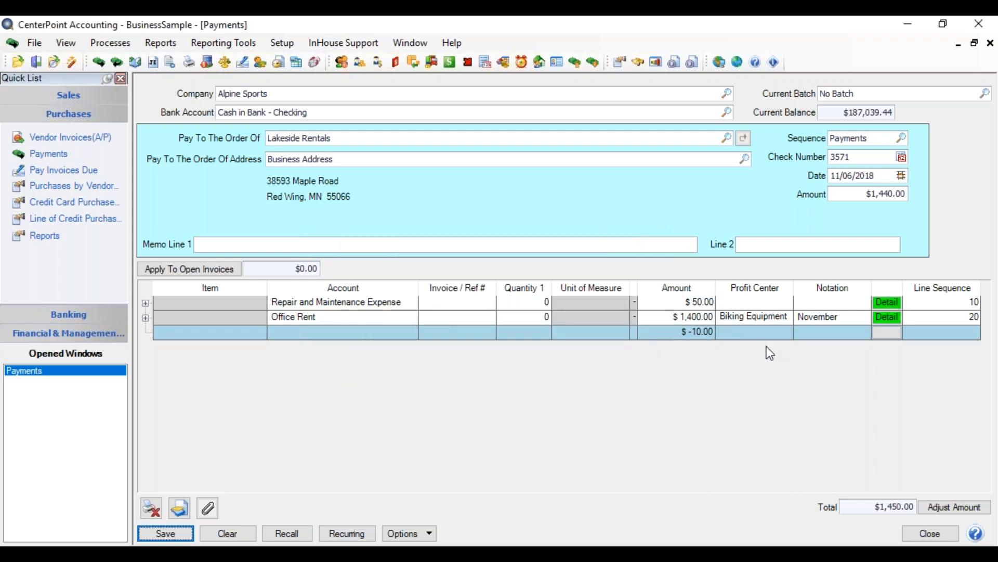
left_click(943, 507)
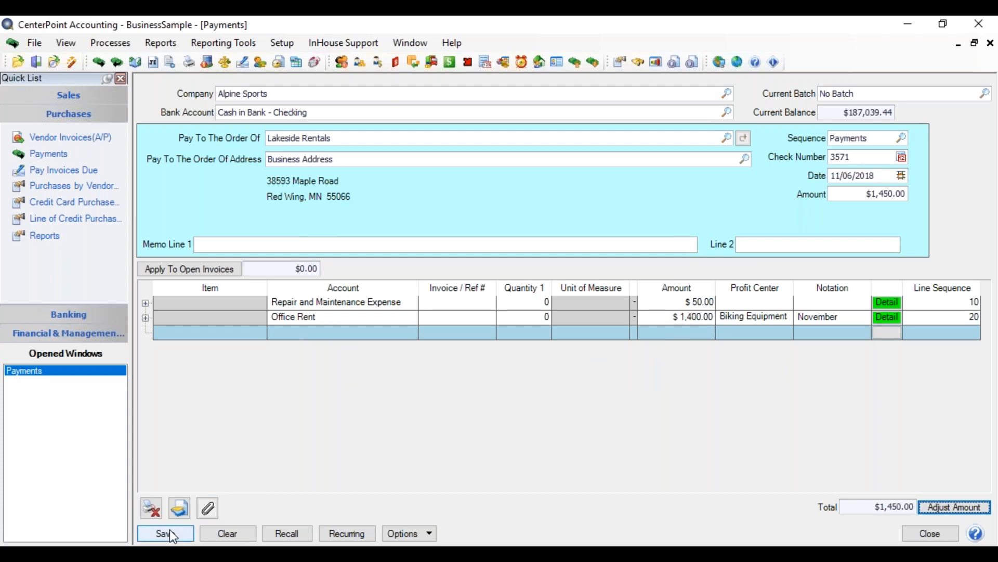